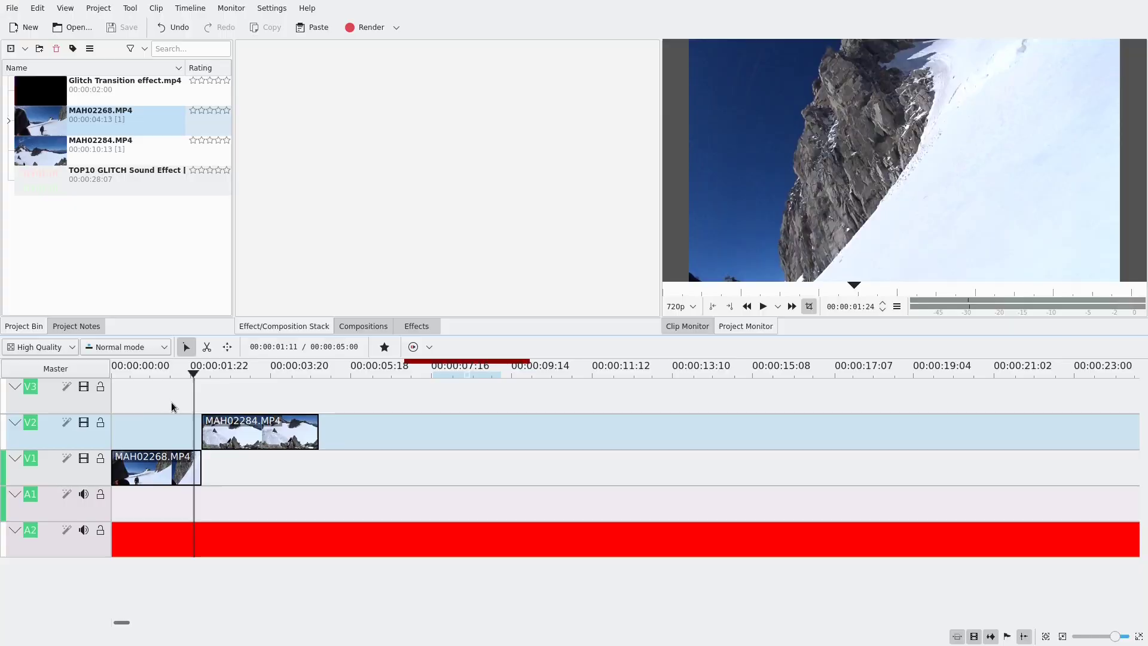
- Play the project from the timeline start to review the clips
ctrl+scroll(173, 414, up, 2)
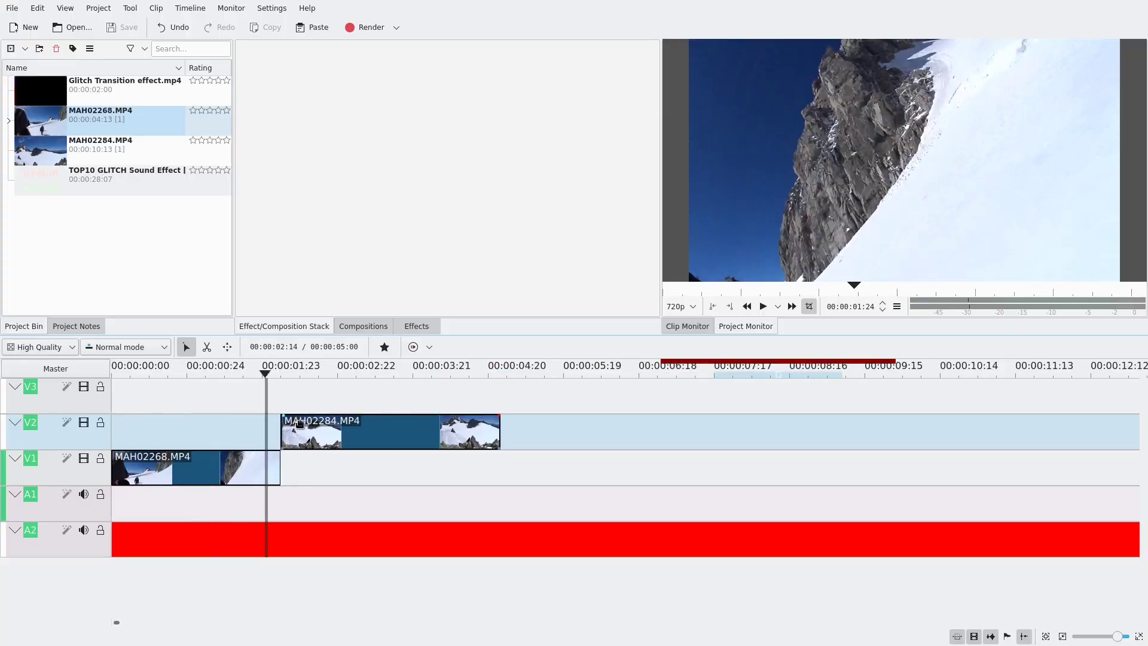
click(120, 396)
click(764, 306)
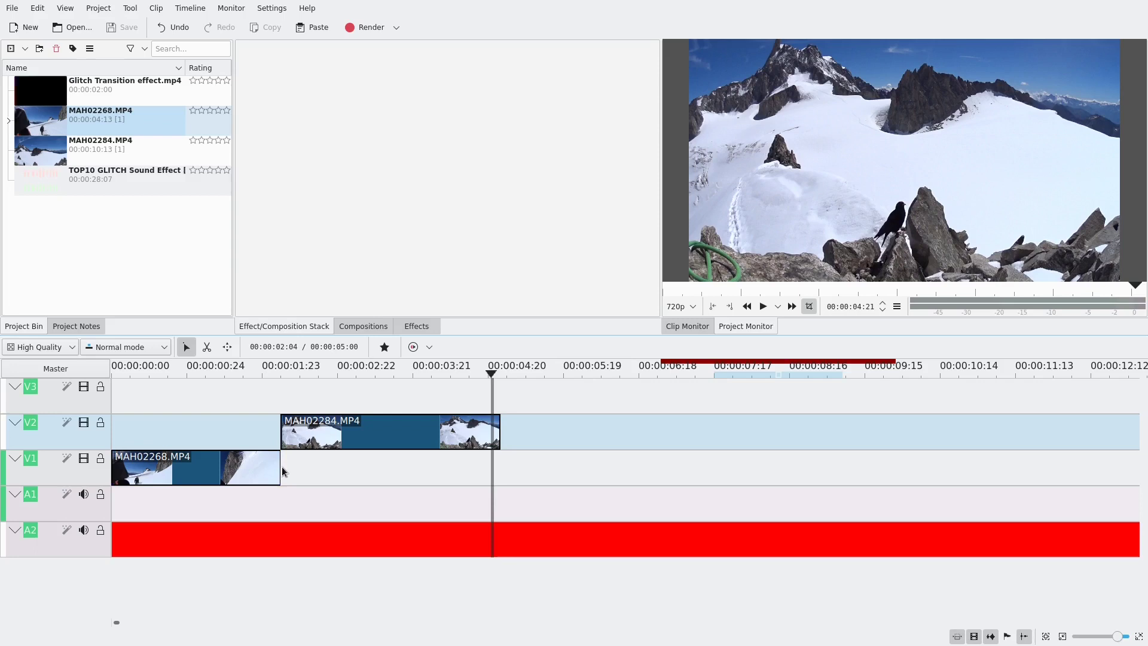
- Trim the start off MAH02268 and move it back to the timeline start
drag(259, 474, 261, 467)
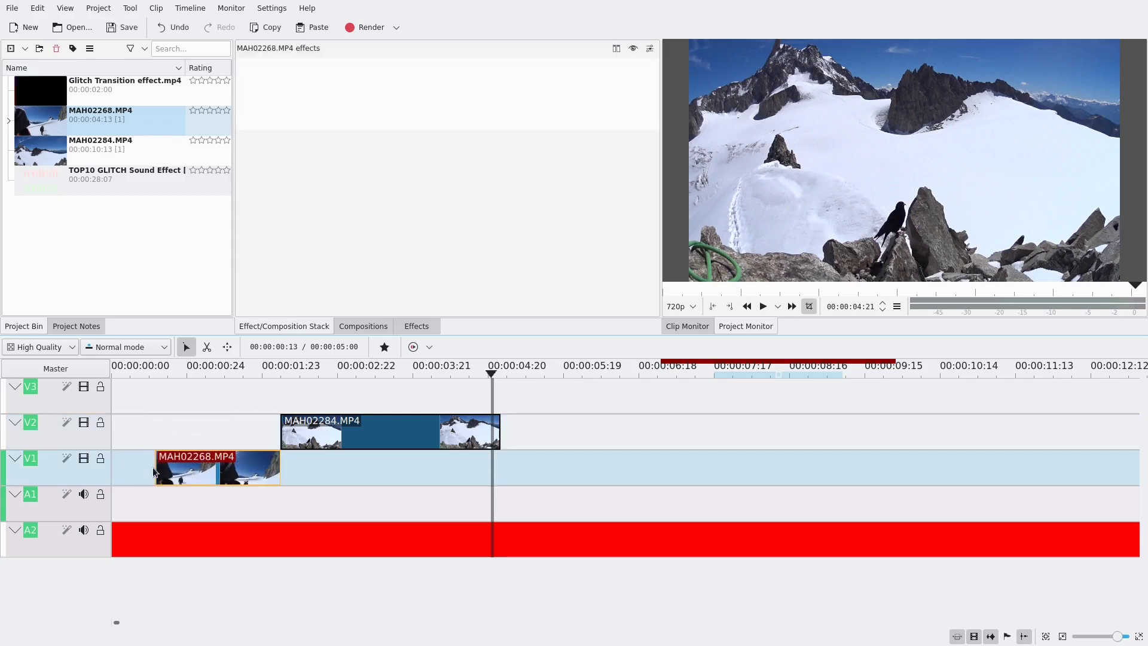
drag(156, 470, 113, 469)
mouse_move(234, 417)
mouse_down()
mouse_move(280, 419)
mouse_move(277, 468)
mouse_move(259, 464)
mouse_up()
- Slide MAH02284 left so it overlaps the end of MAH02268
drag(328, 445, 283, 447)
scroll(263, 454, up, 5)
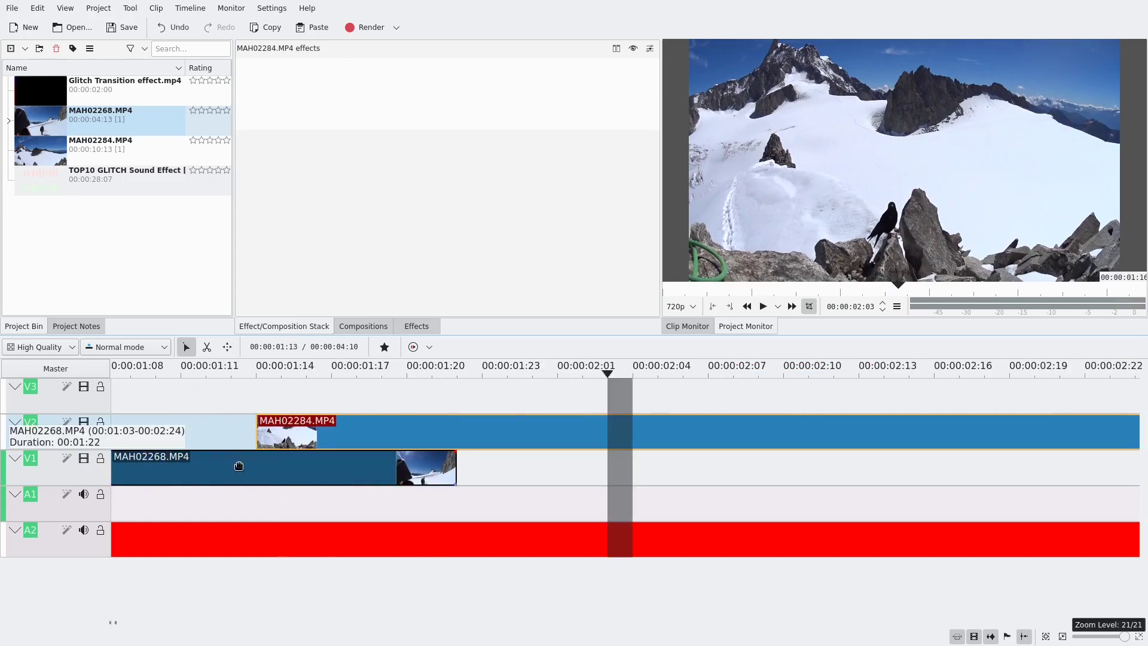
scroll(467, 489, left, 1)
scroll(466, 489, left, 1)
drag(443, 446, 393, 445)
- Add a Wipe transition over the overlap with the pixels.pgm pattern
click(356, 447)
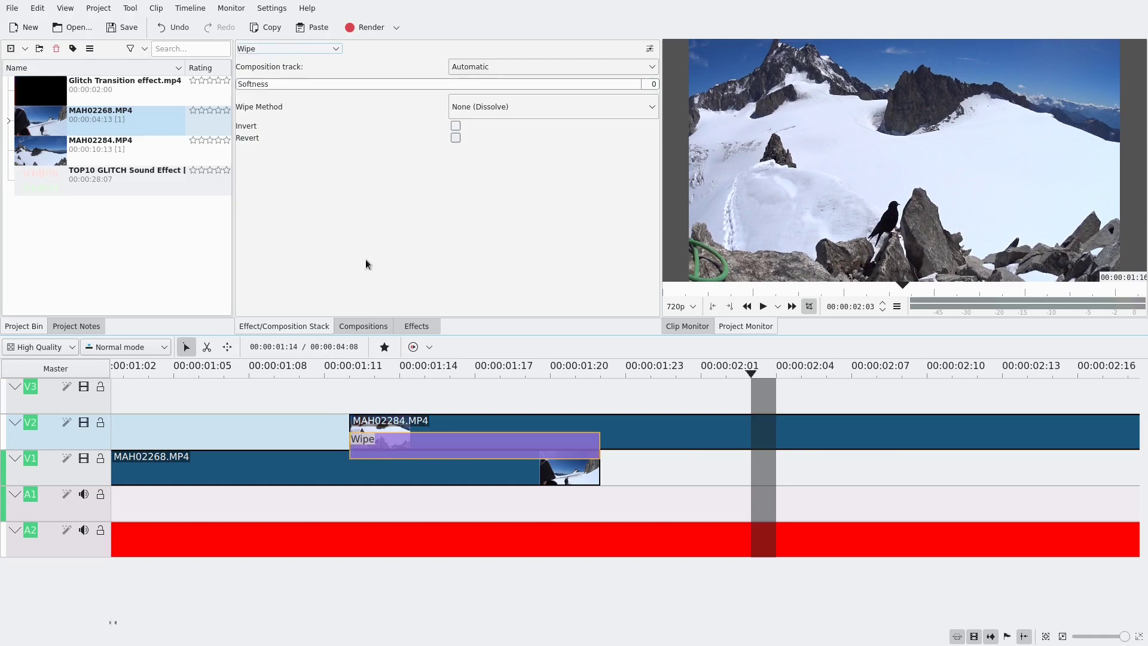
click(512, 109)
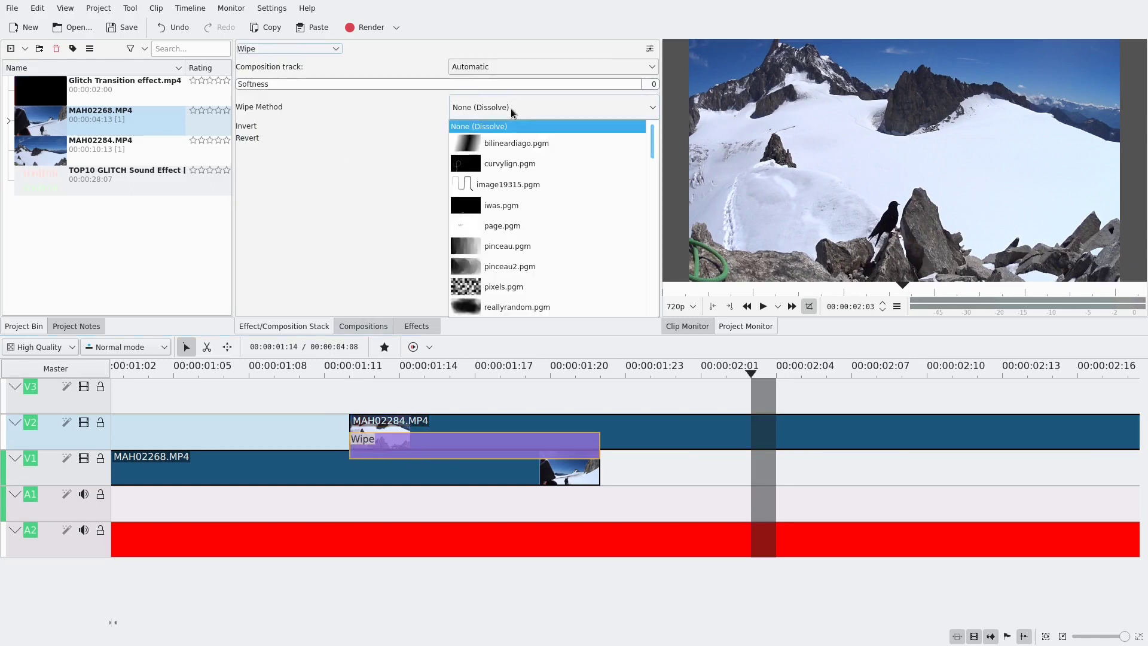
click(509, 107)
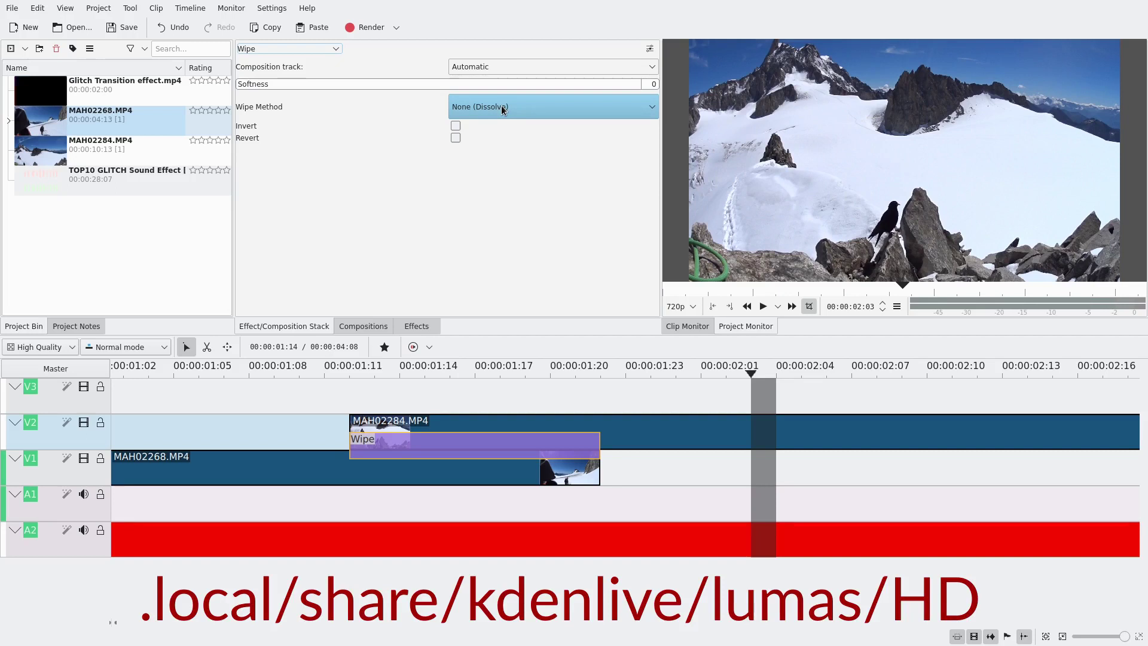
click(501, 111)
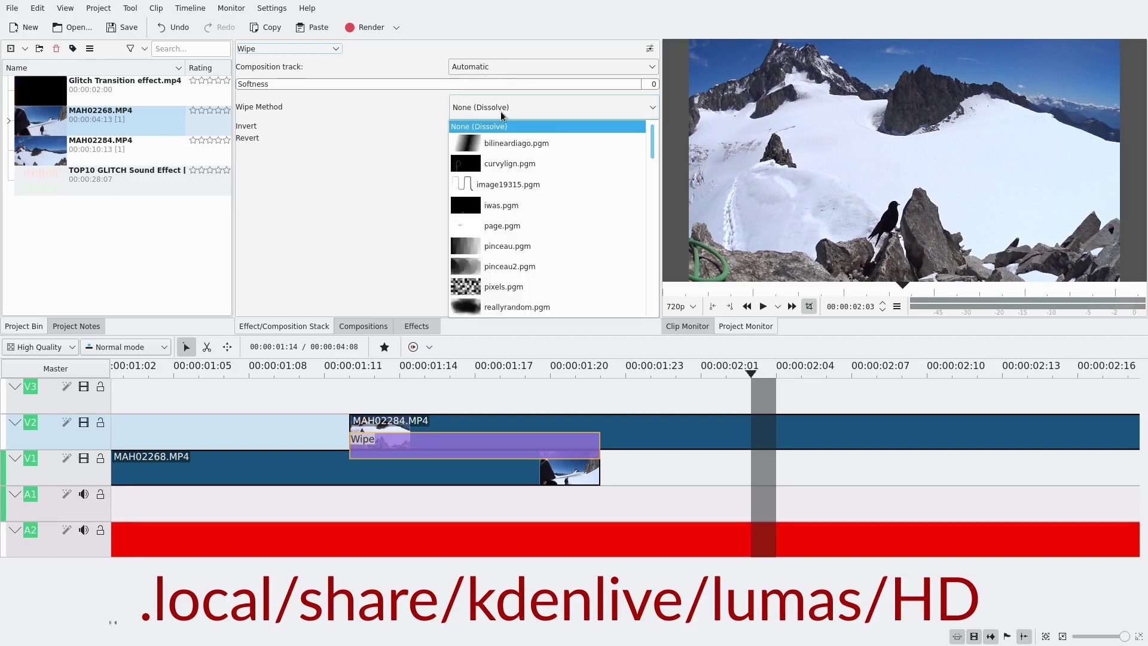
click(510, 288)
click(405, 440)
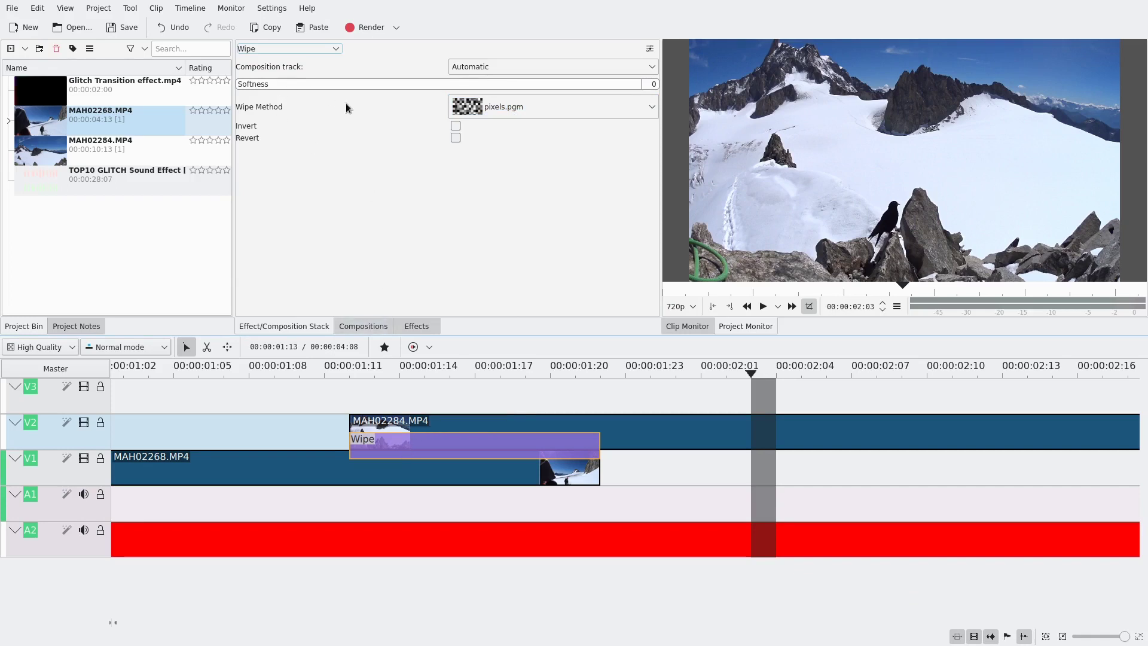
click(354, 408)
click(336, 408)
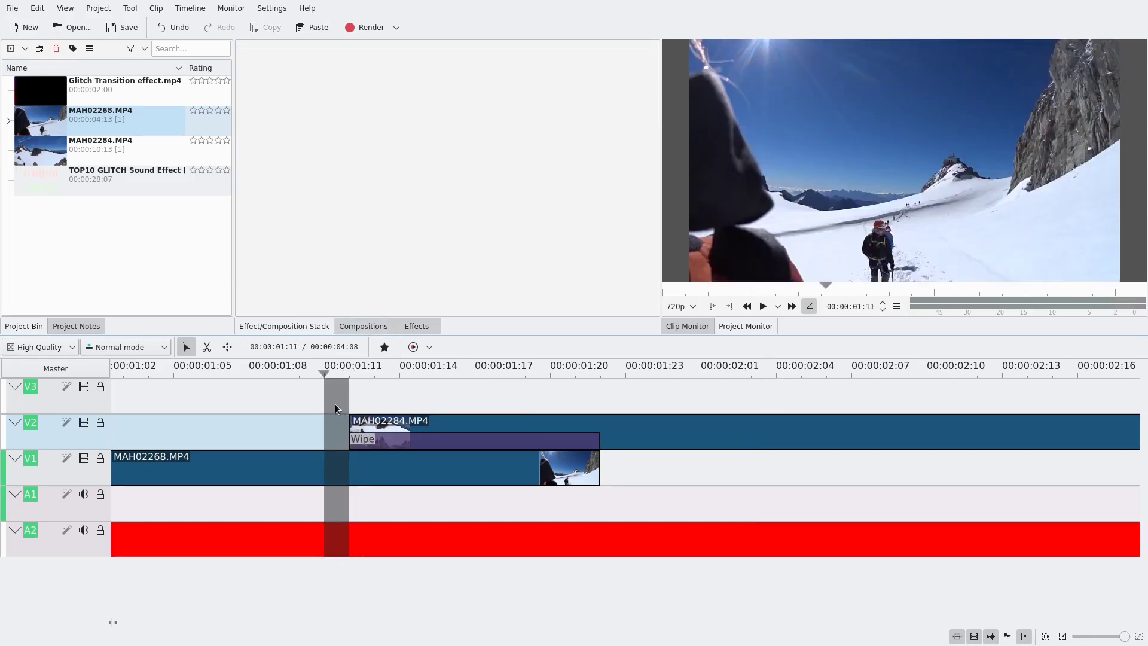
drag(336, 409, 630, 397)
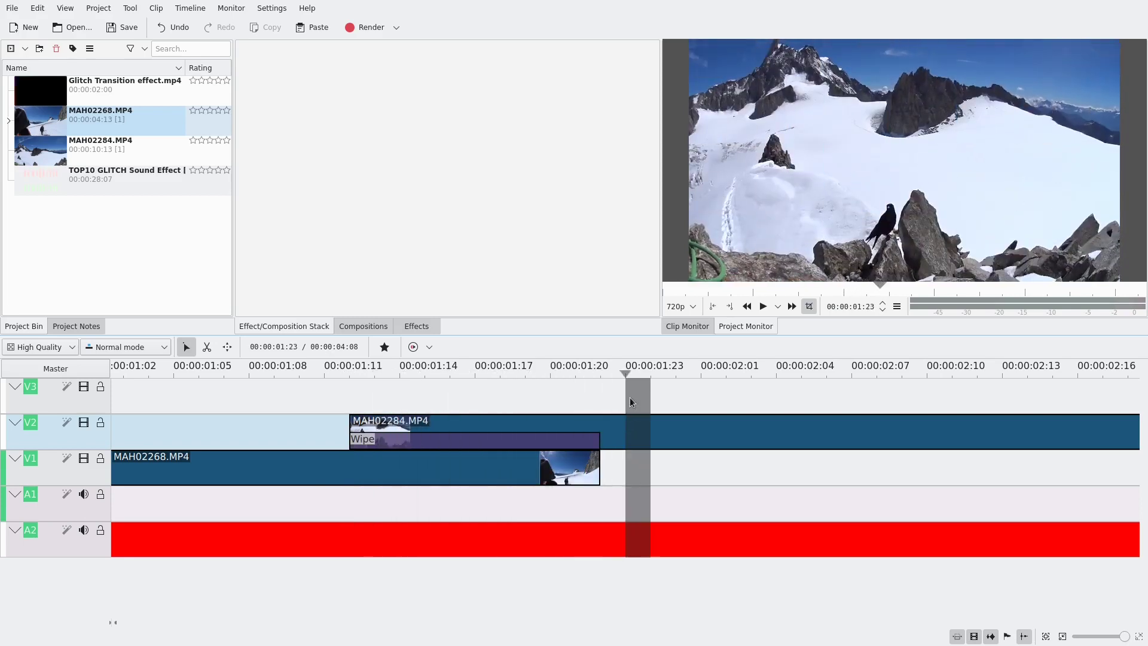
click(281, 405)
click(763, 306)
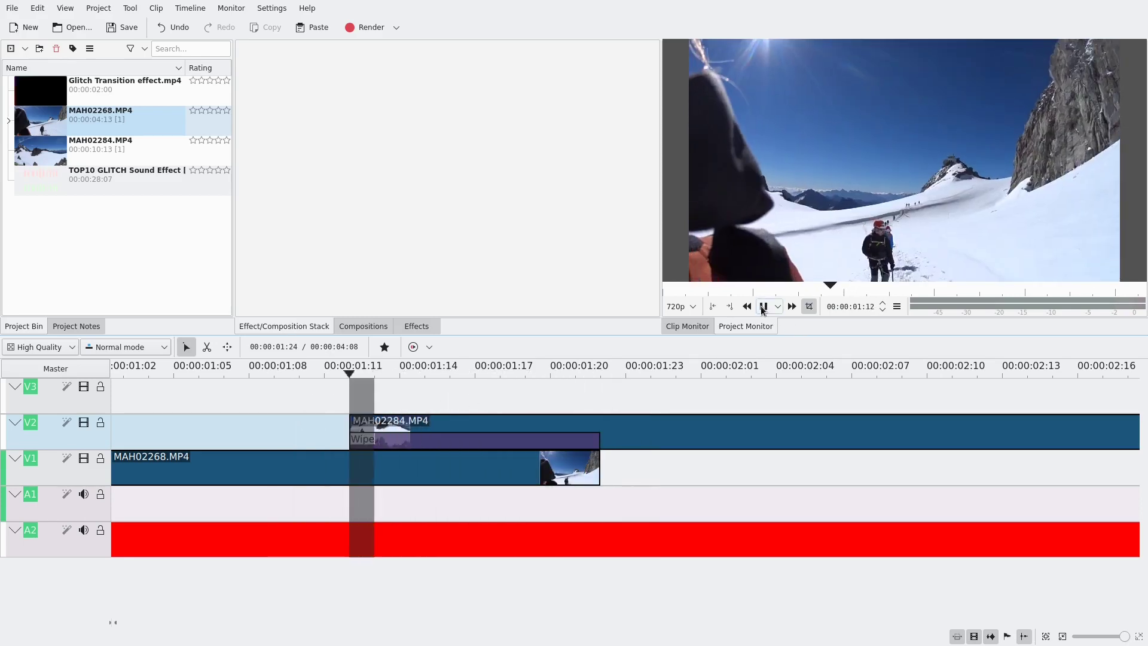
click(762, 306)
click(225, 402)
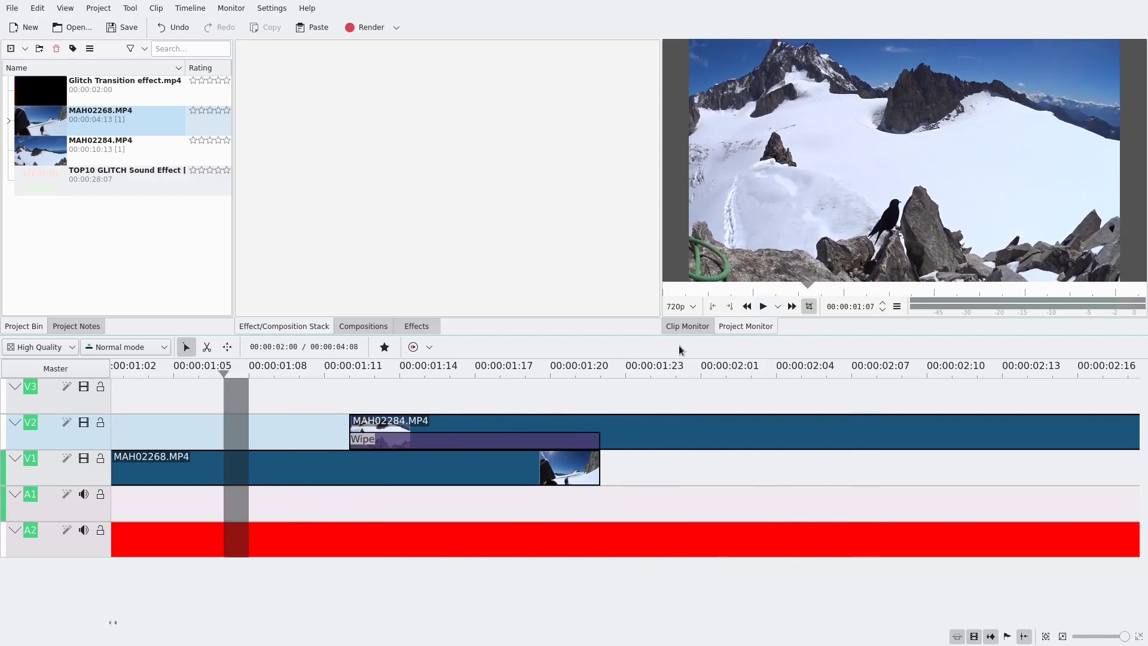
click(762, 306)
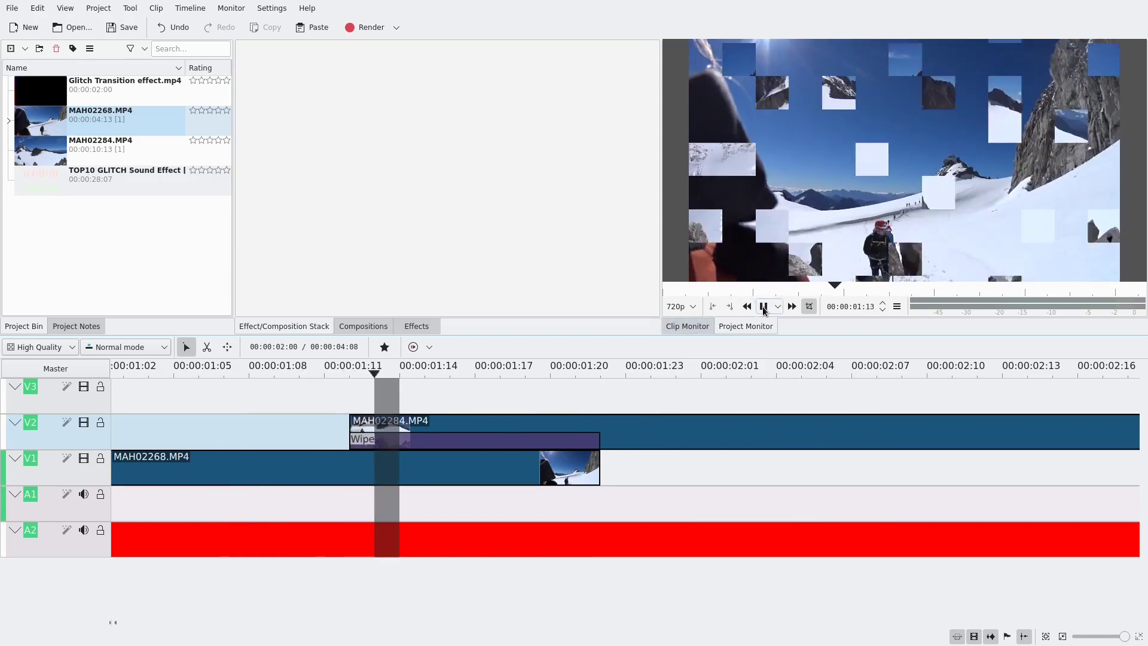
key(space)
drag(354, 393, 458, 393)
drag(364, 401, 452, 403)
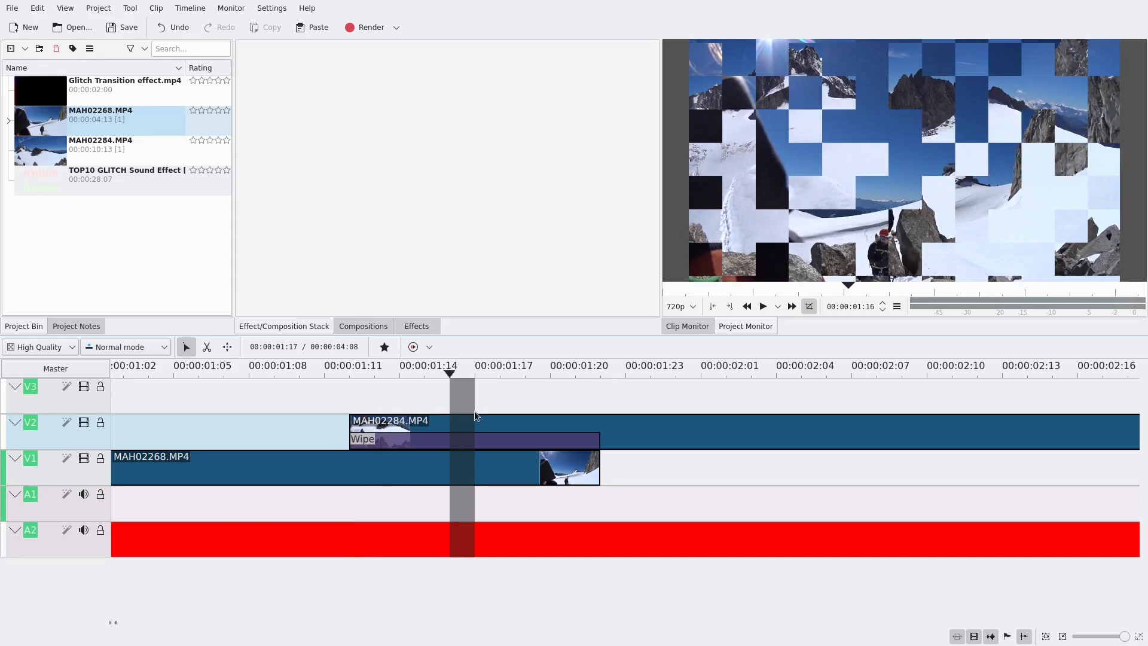
- Cut MAH02284 with the Razor (X) where the MAH02268 copy ends
scroll(474, 399, down, 4)
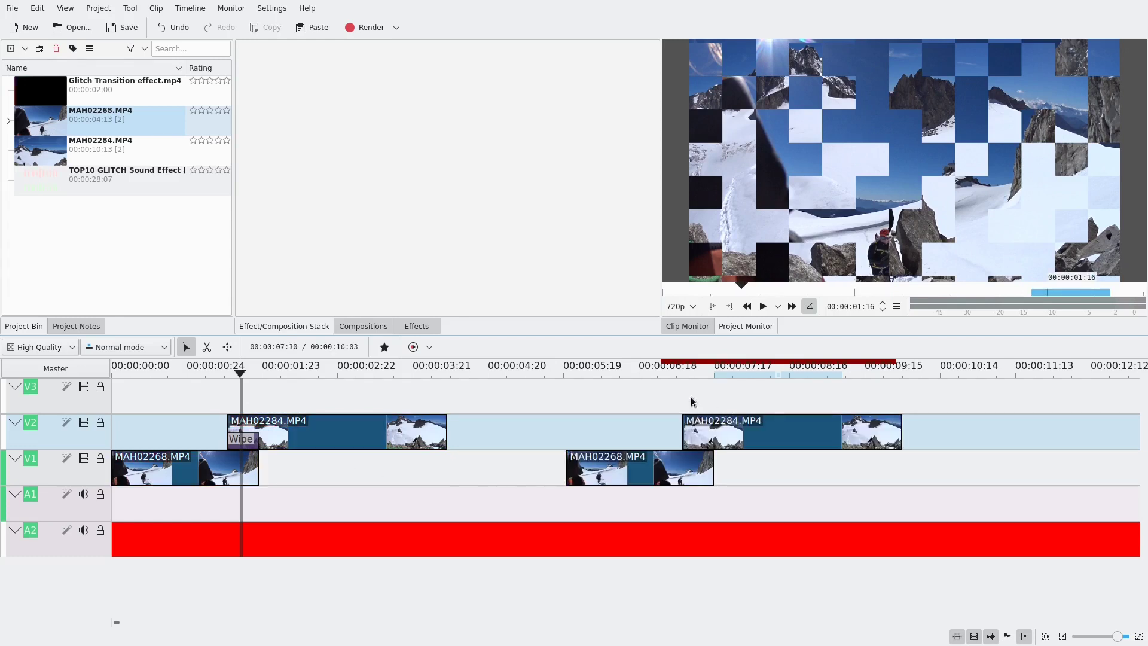
scroll(726, 424, up, 4)
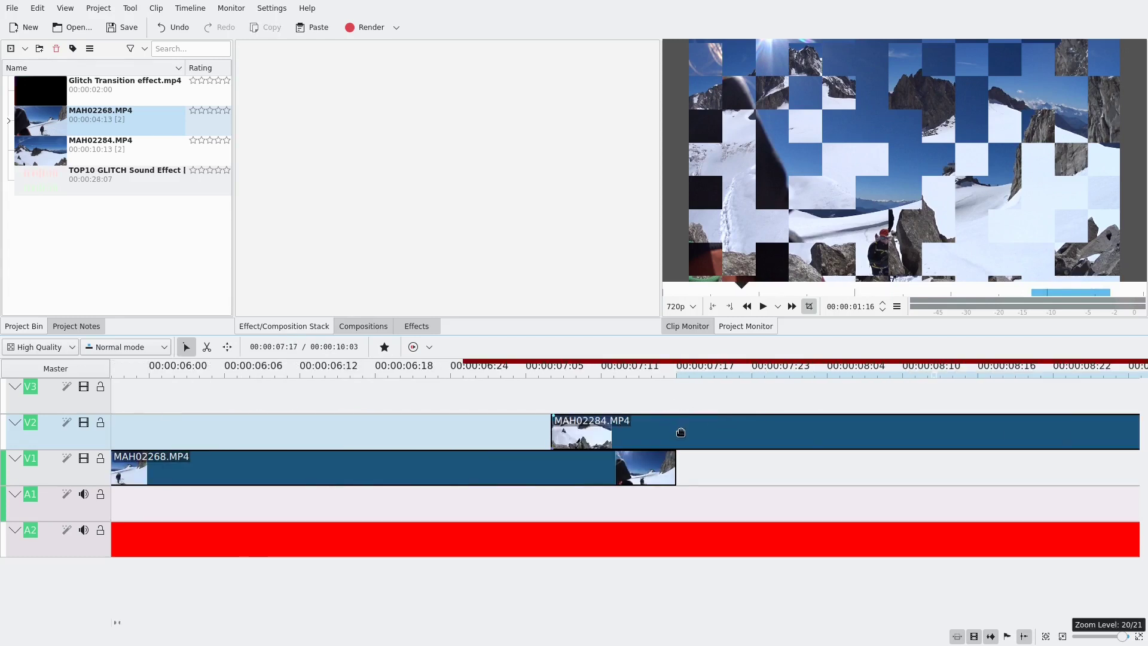
key(x)
click(679, 429)
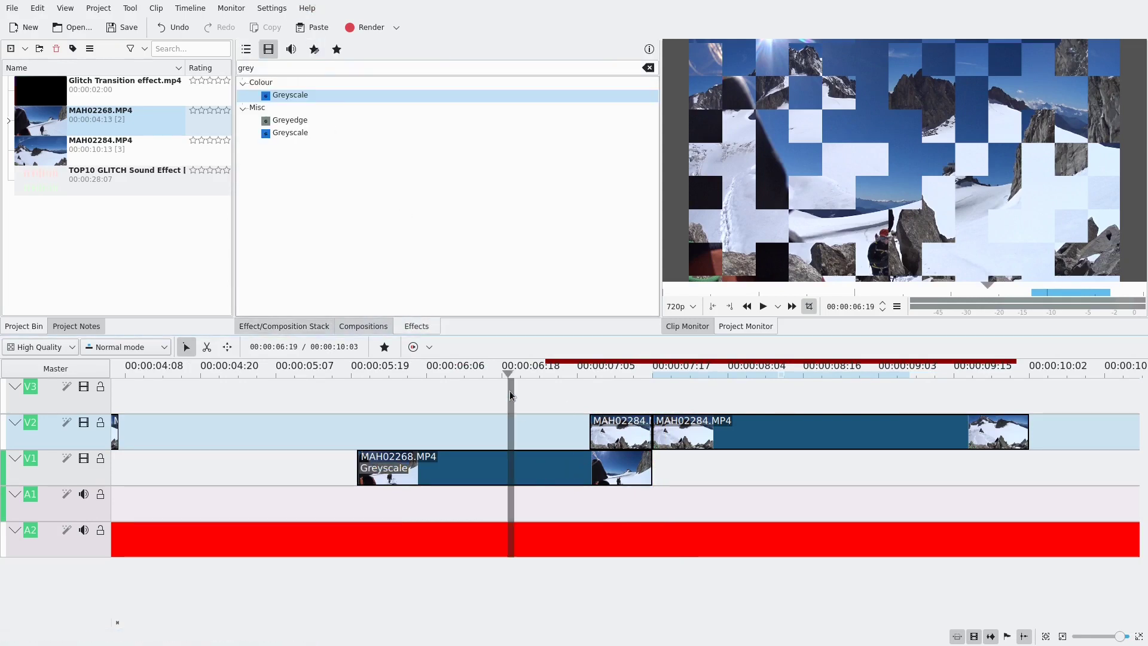
- Search effects for 'glit' and apply Glitch0r twice to the short MAH02284 piece
drag(530, 403, 635, 402)
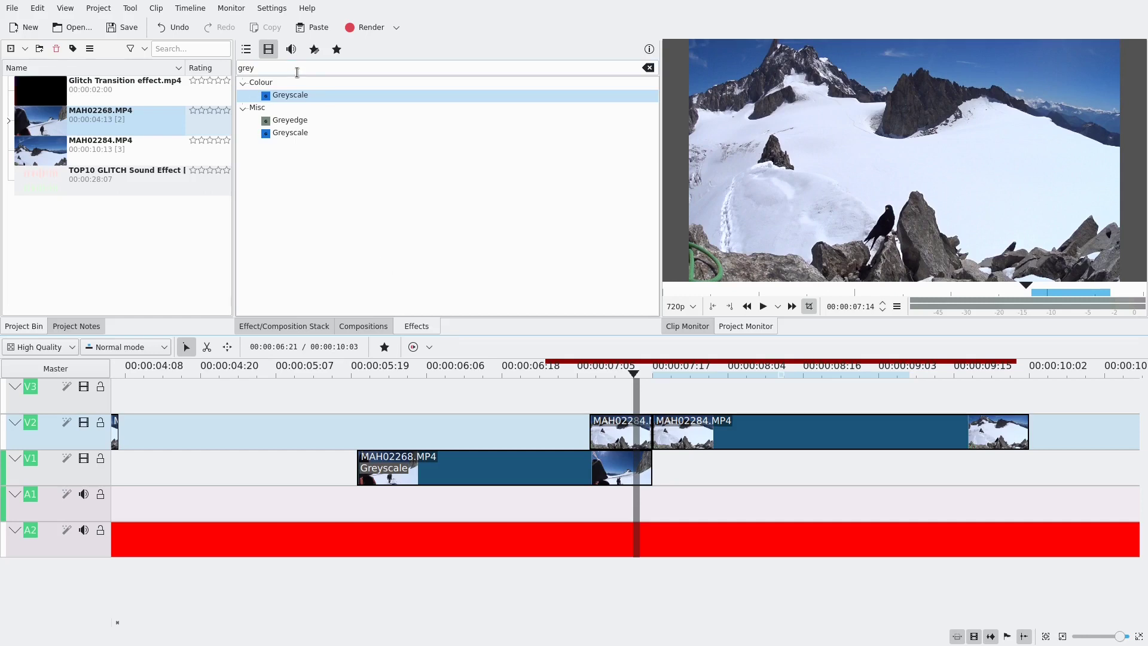
double_click(299, 69)
key(BackSpace)
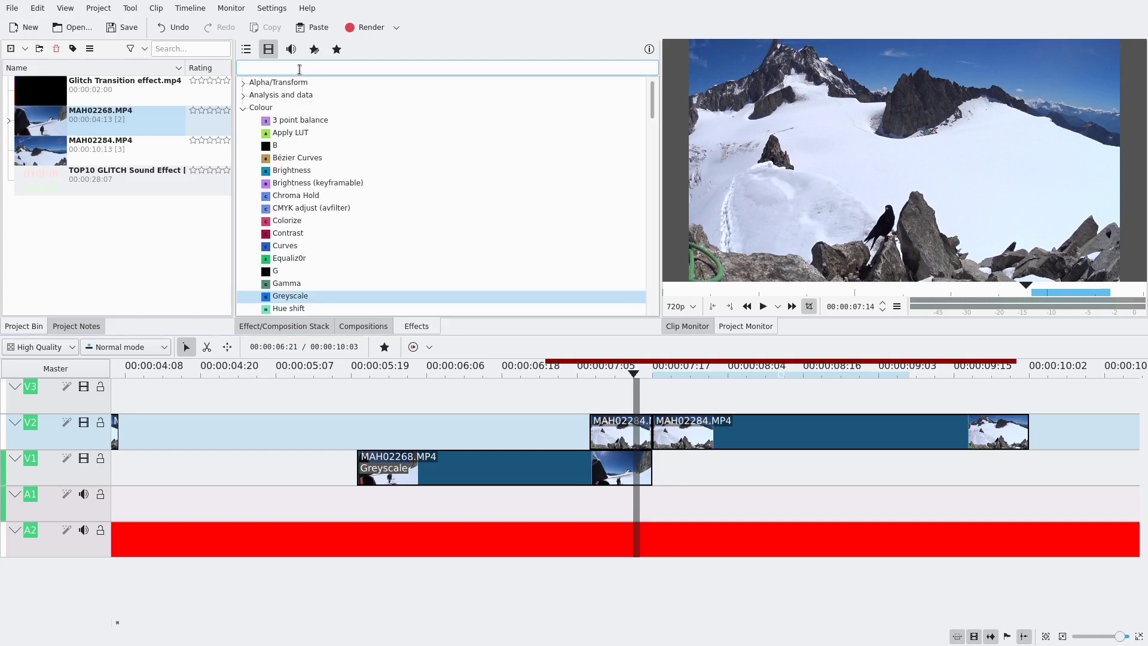
text(glit)
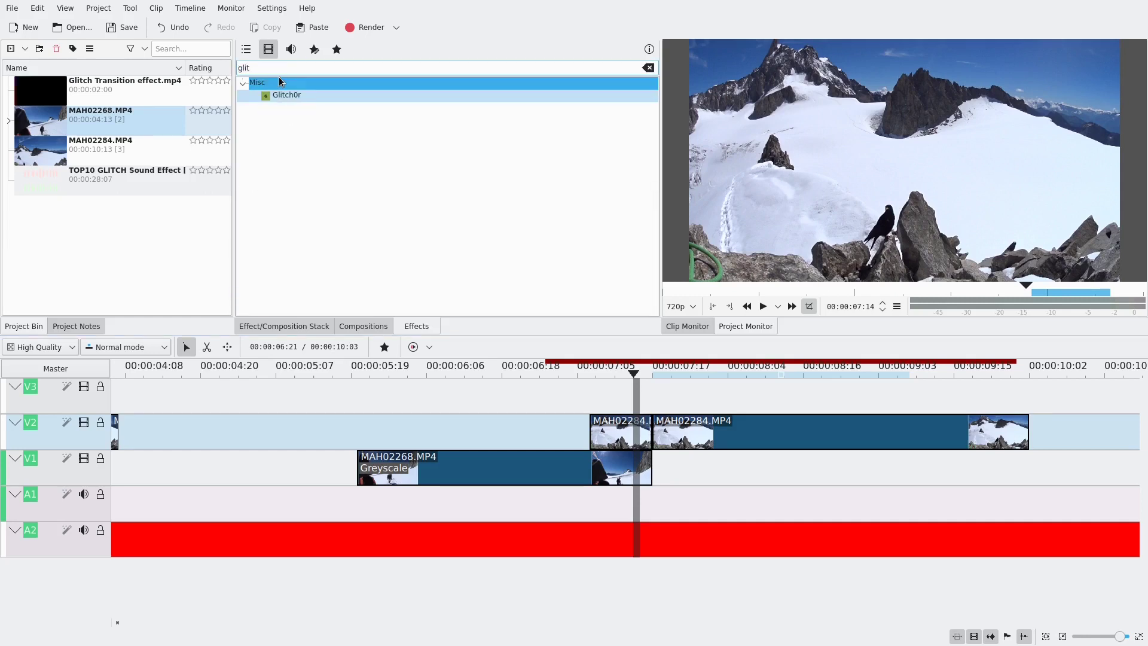
click(285, 97)
drag(286, 99, 623, 435)
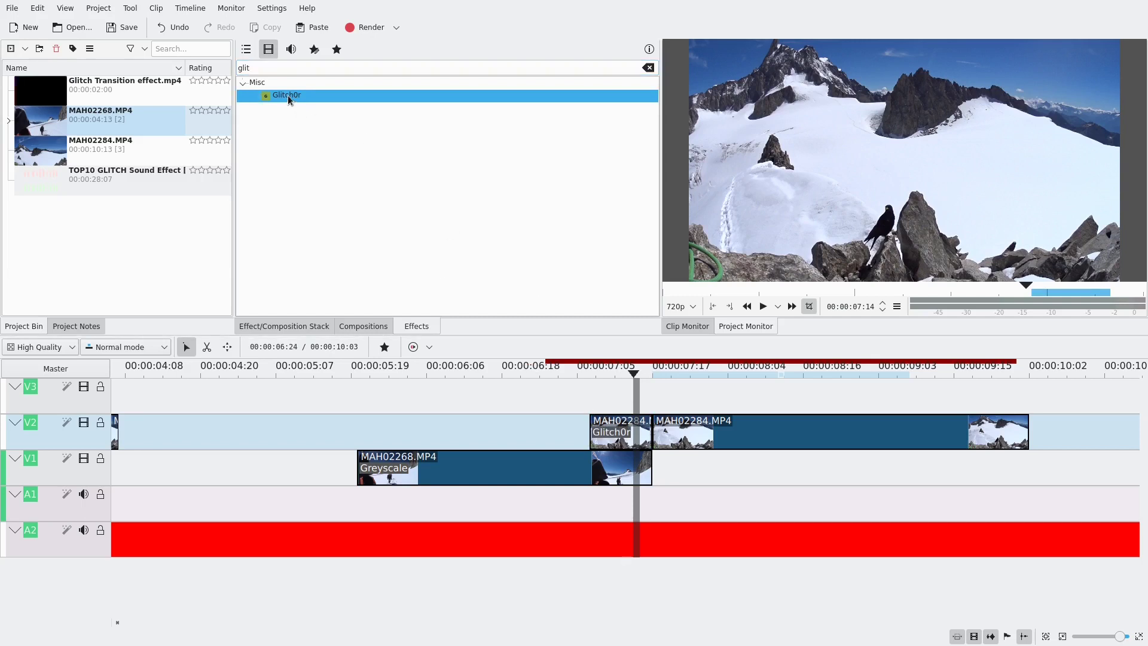
drag(289, 100, 633, 437)
- Search effects for 'rot' and select Rotate and Shear
click(320, 68)
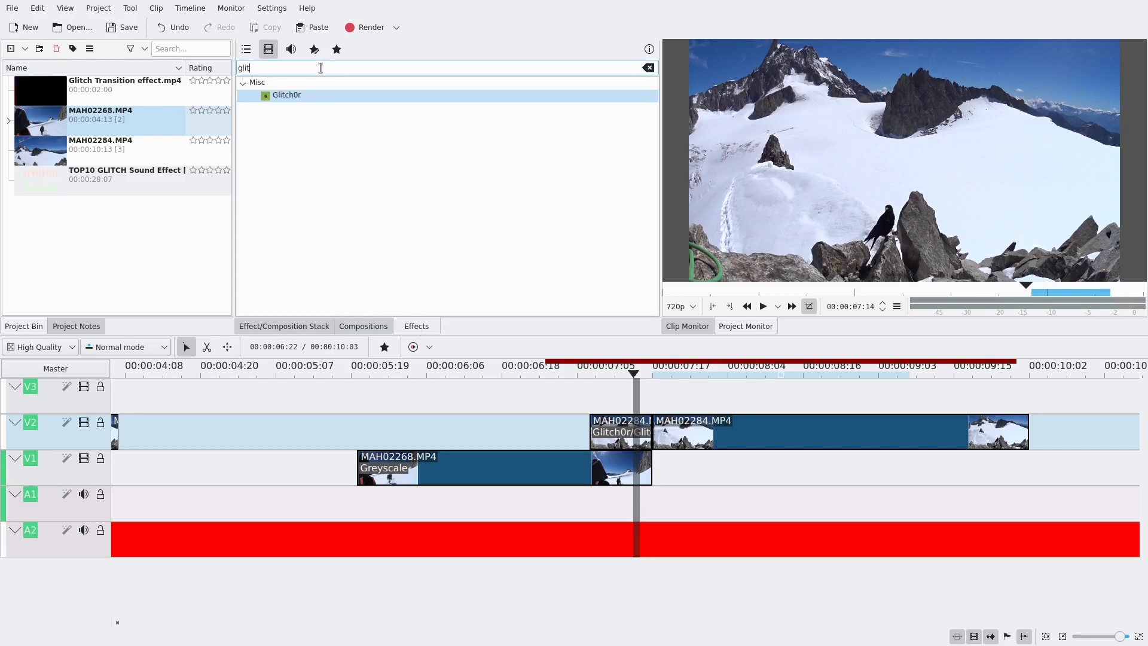
key(BackSpace)
key(BackSpace)
key(BackSpace)
key(BackSpace)
text(rot)
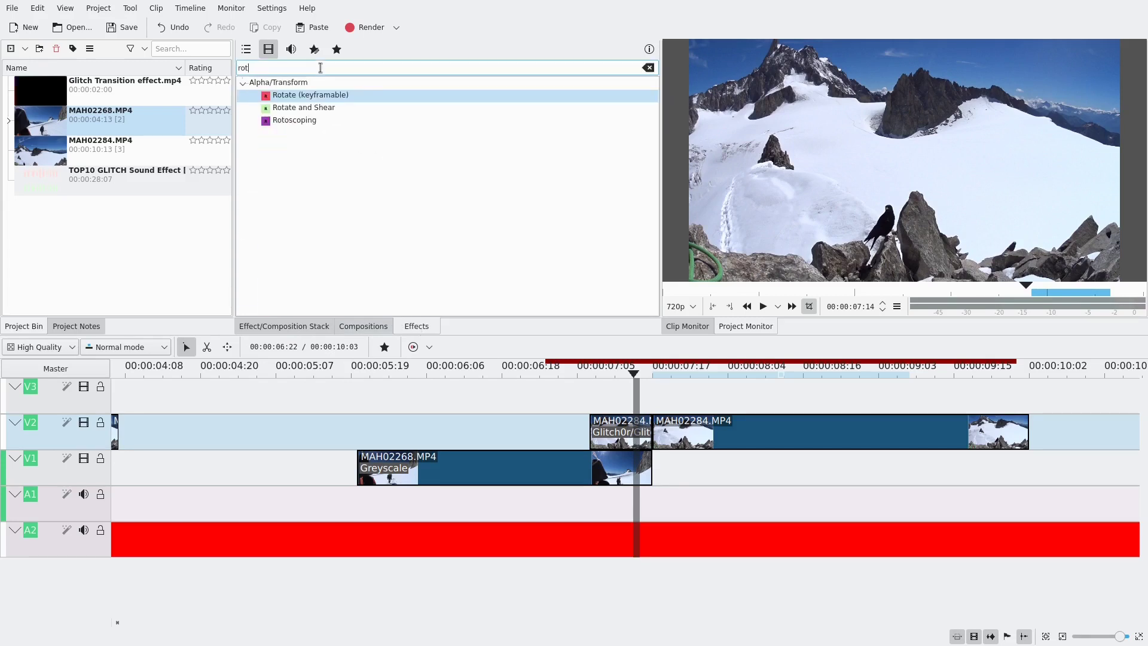
click(304, 108)
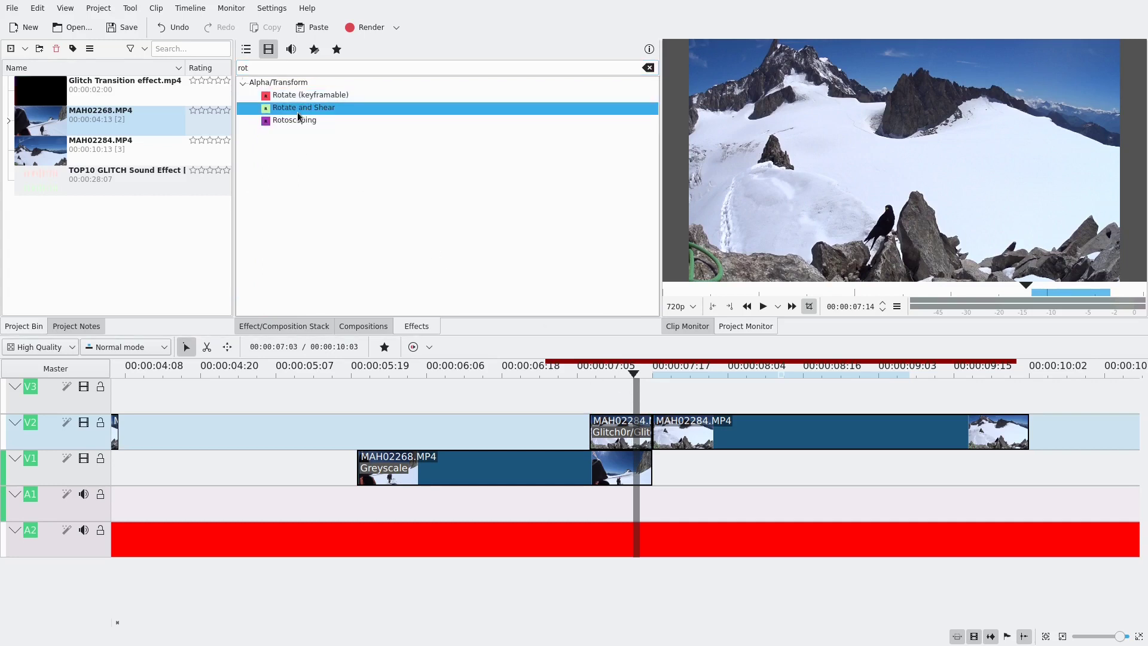
- Show the glitched piece's effects and move Rotate and Shear up the stack
click(623, 432)
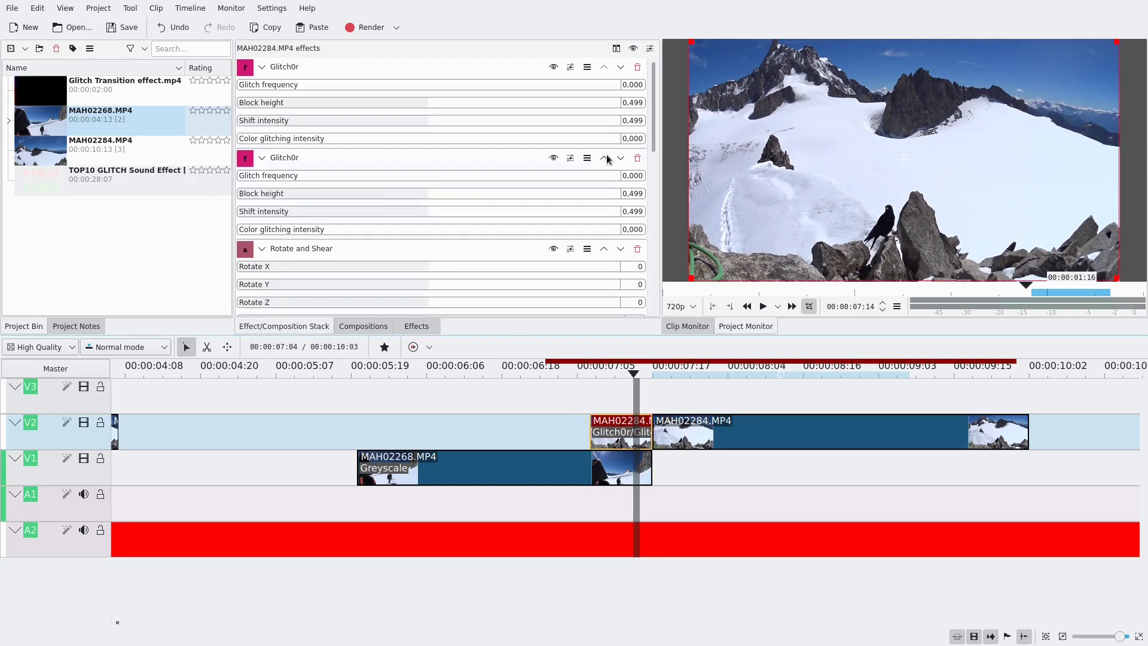
click(604, 249)
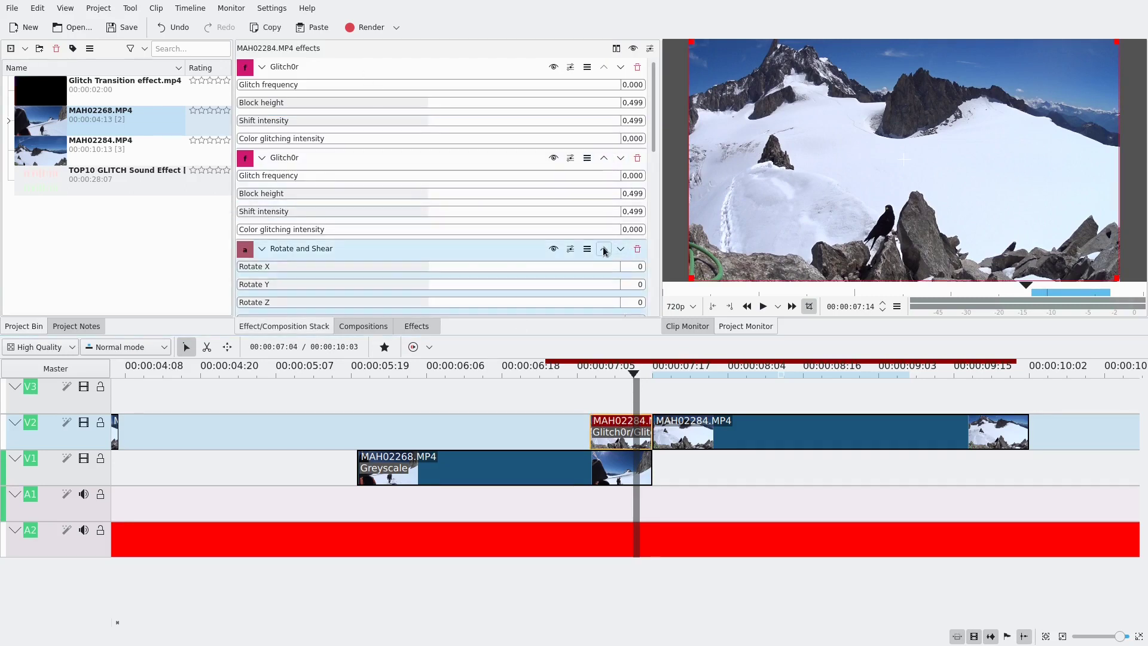
click(604, 249)
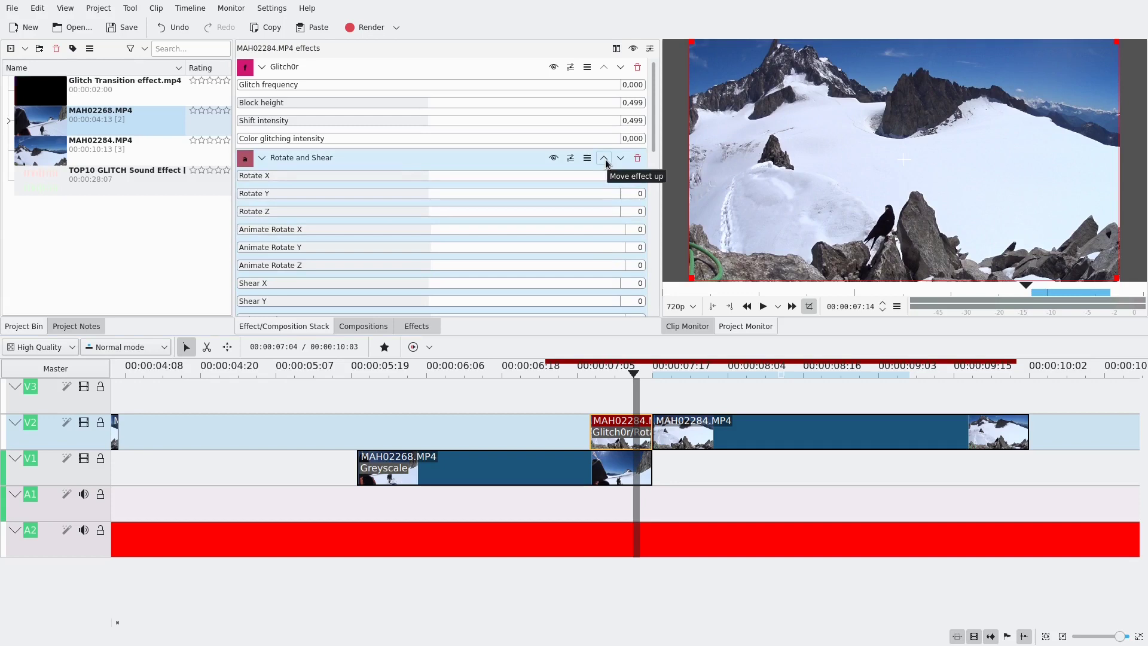
click(605, 160)
click(605, 160)
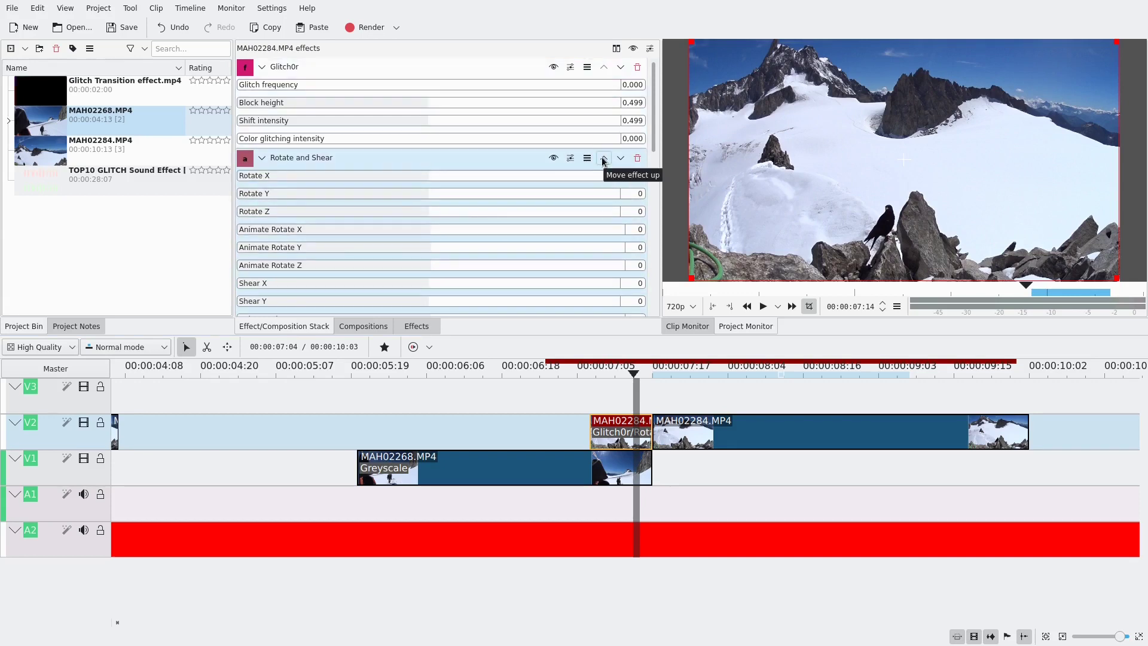
- Collapse all four effects and put each Rotate and Shear above its Glitch0r
click(262, 67)
click(263, 85)
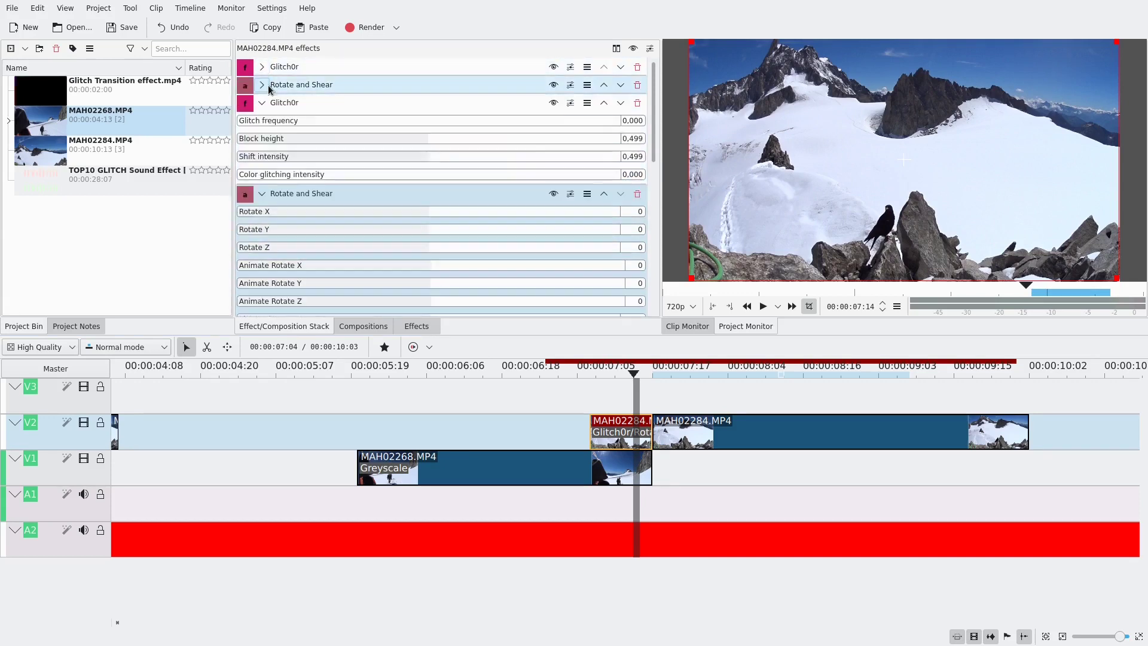
click(262, 103)
click(262, 120)
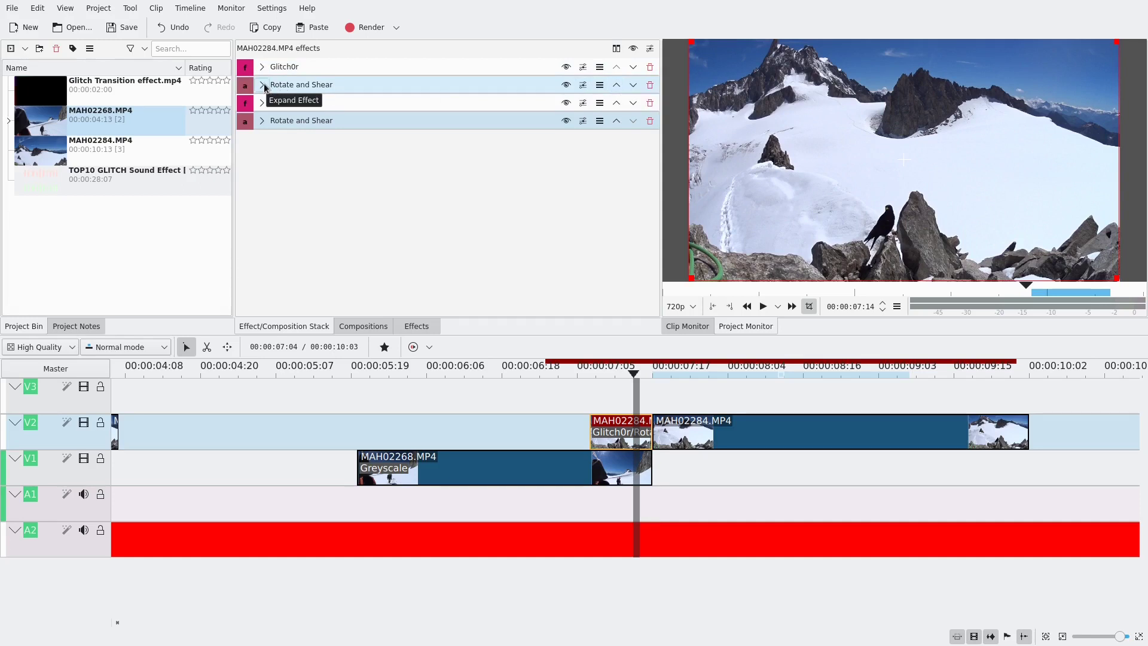
click(616, 85)
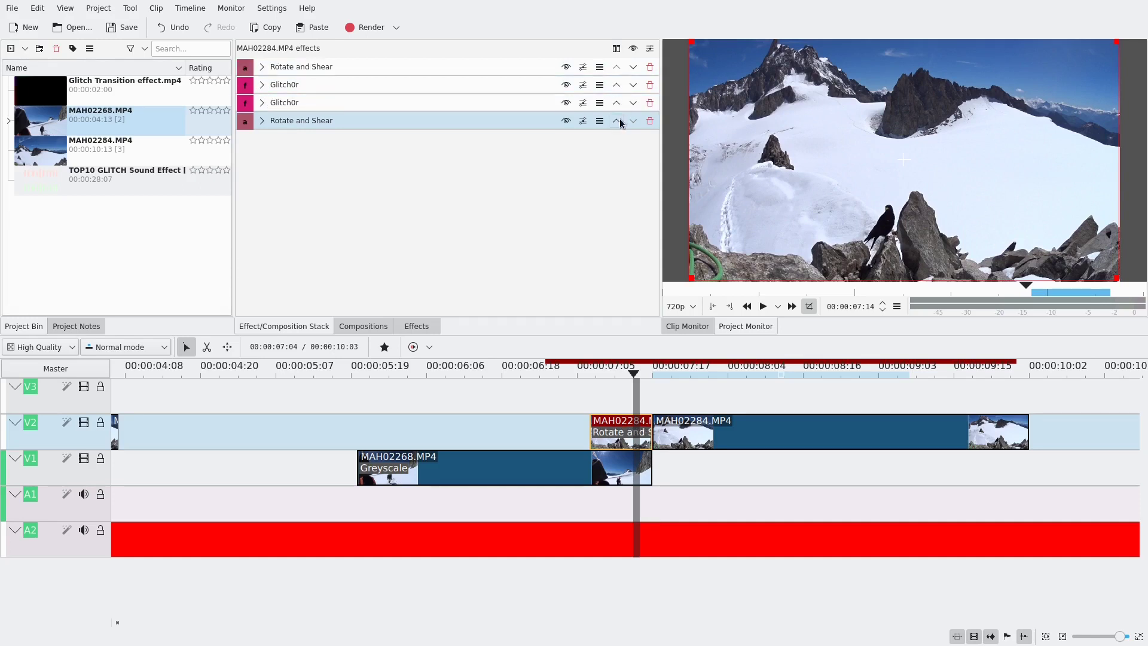
click(617, 120)
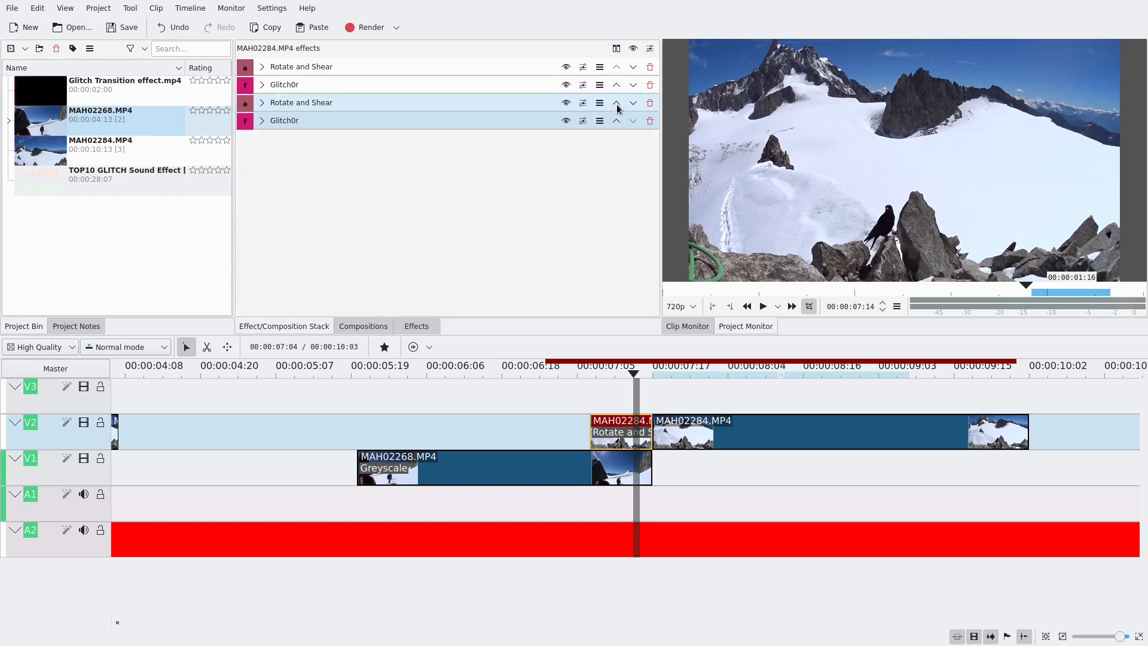
- Set the first Rotate and Shear's Rotate X to 900
click(263, 67)
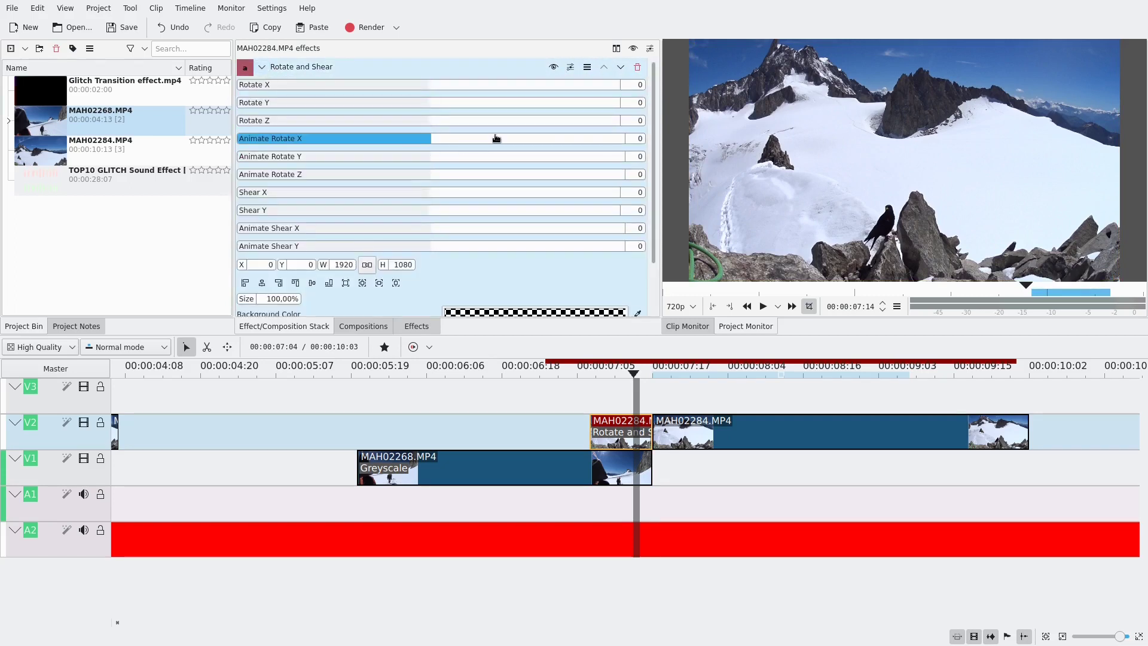
click(532, 88)
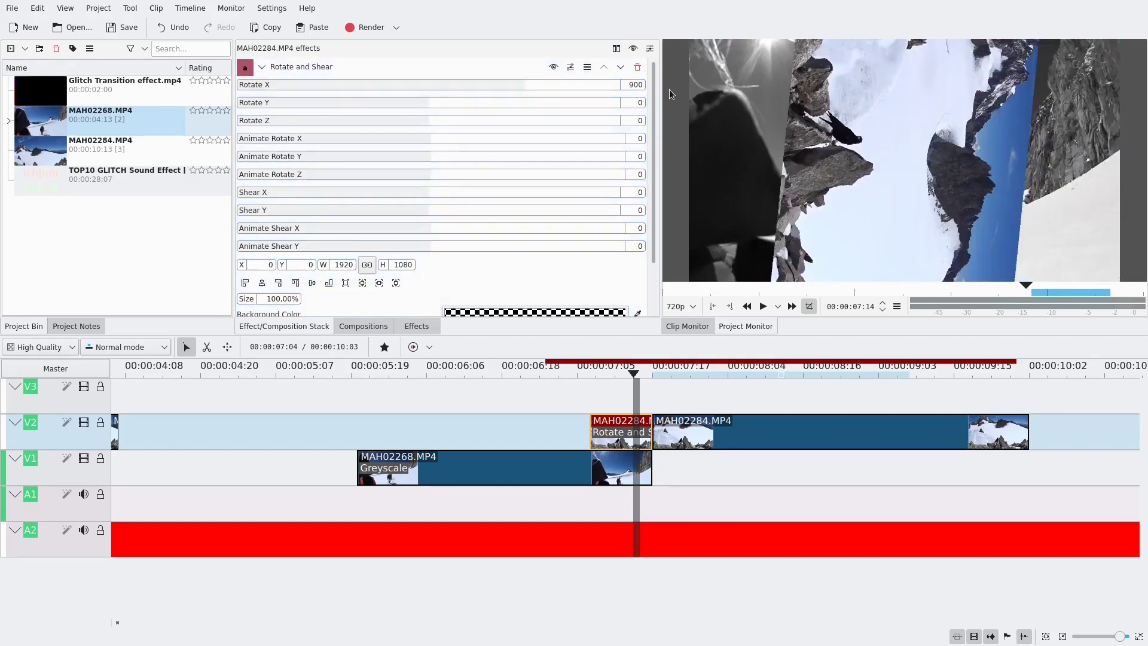
key(Return)
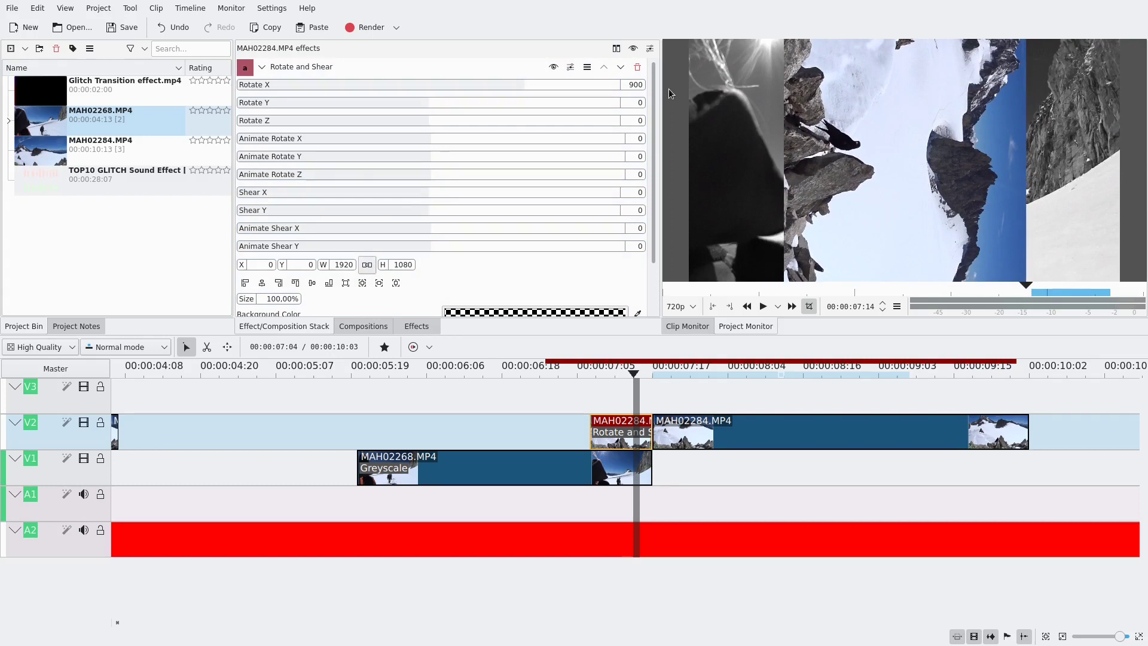
- Disable the other effects and set the first Glitch0r to frequency 0.155, block height 0.362, shift 0.424
click(553, 67)
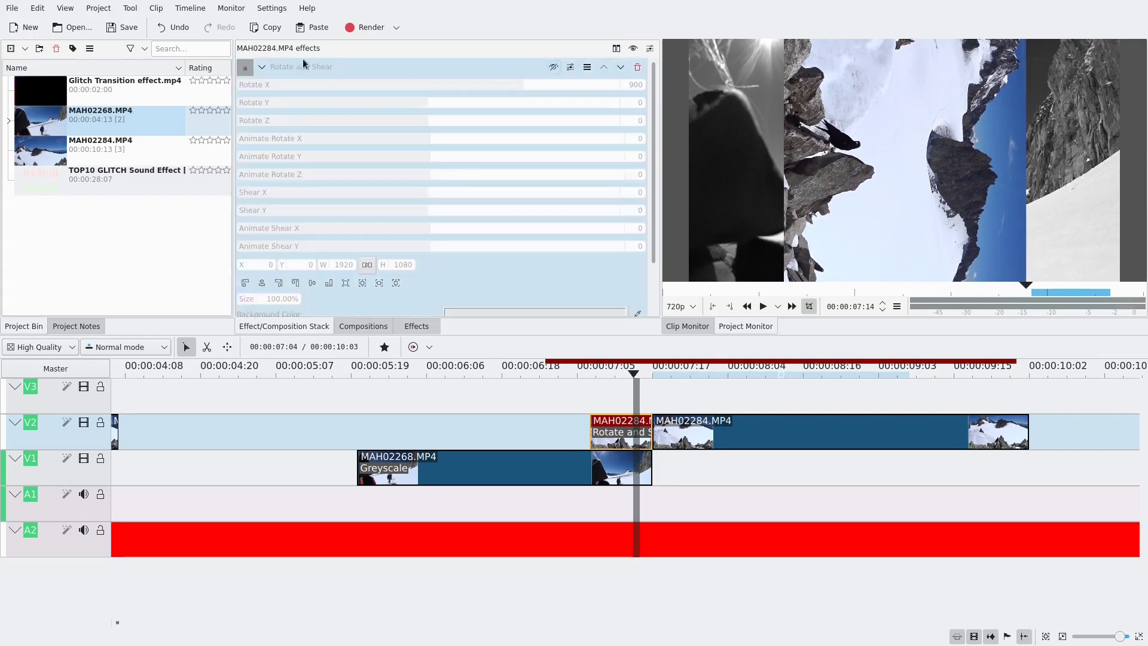
click(261, 66)
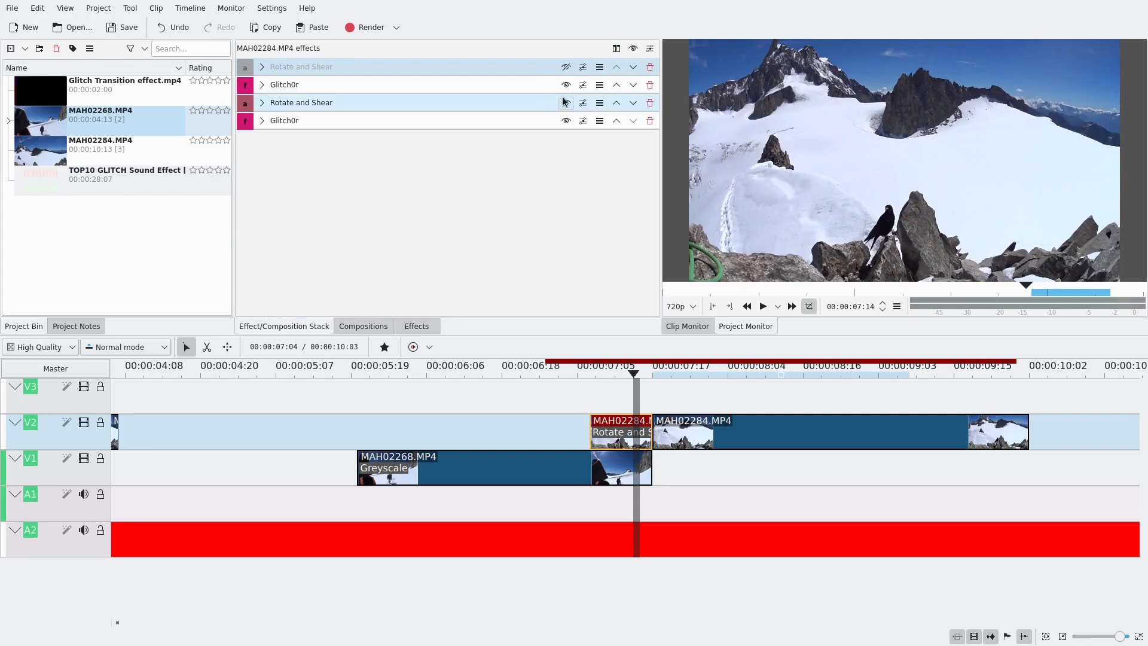
click(565, 102)
click(565, 120)
click(262, 84)
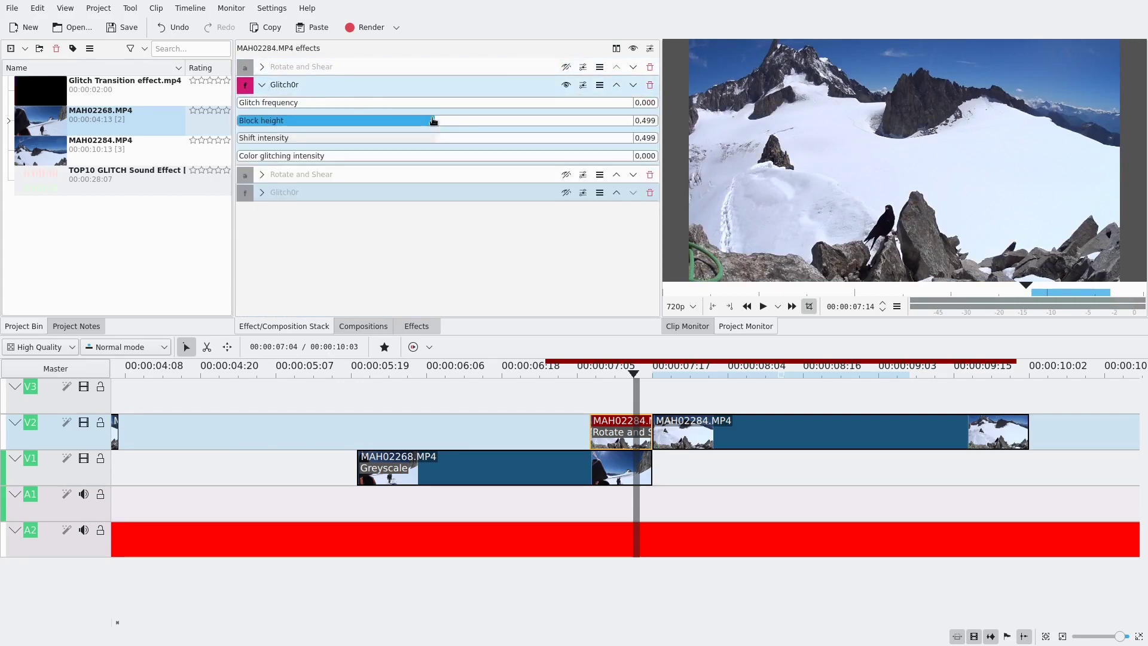
click(299, 102)
click(380, 121)
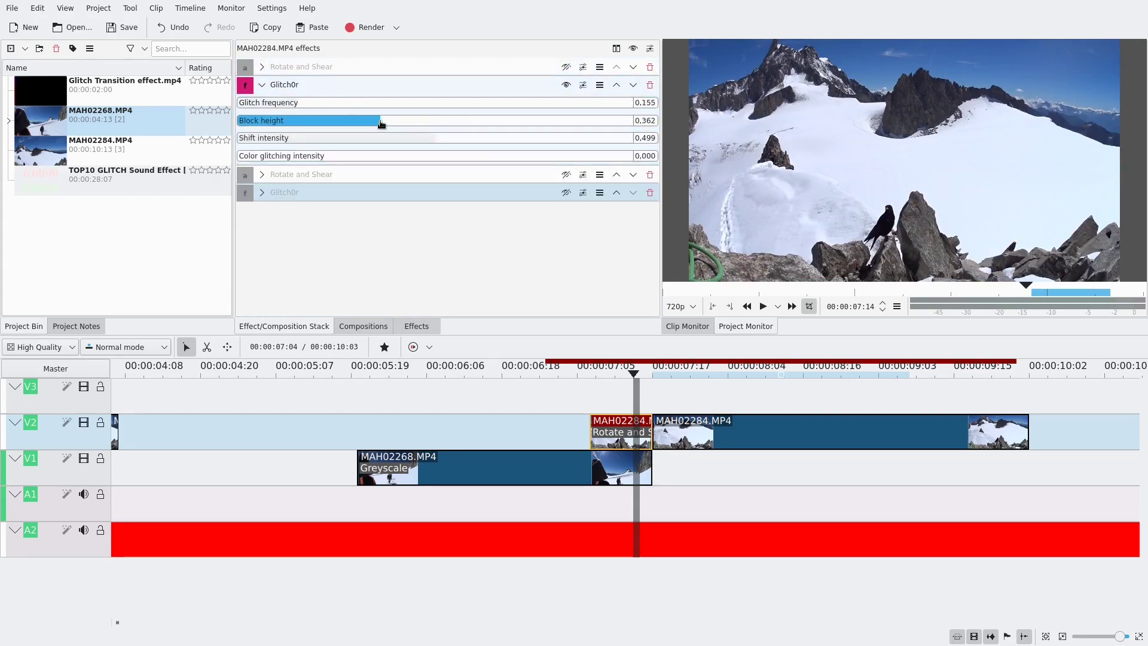
click(406, 141)
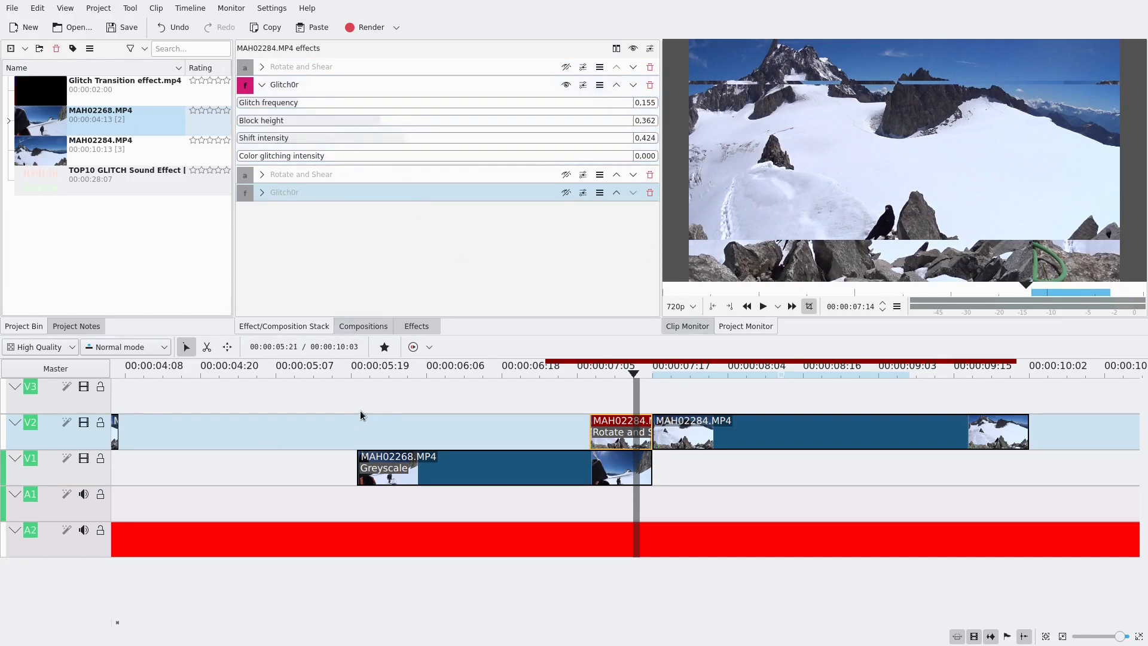
- Hide V1's video and raise the first Glitch0r's frequency to 0.469
click(83, 458)
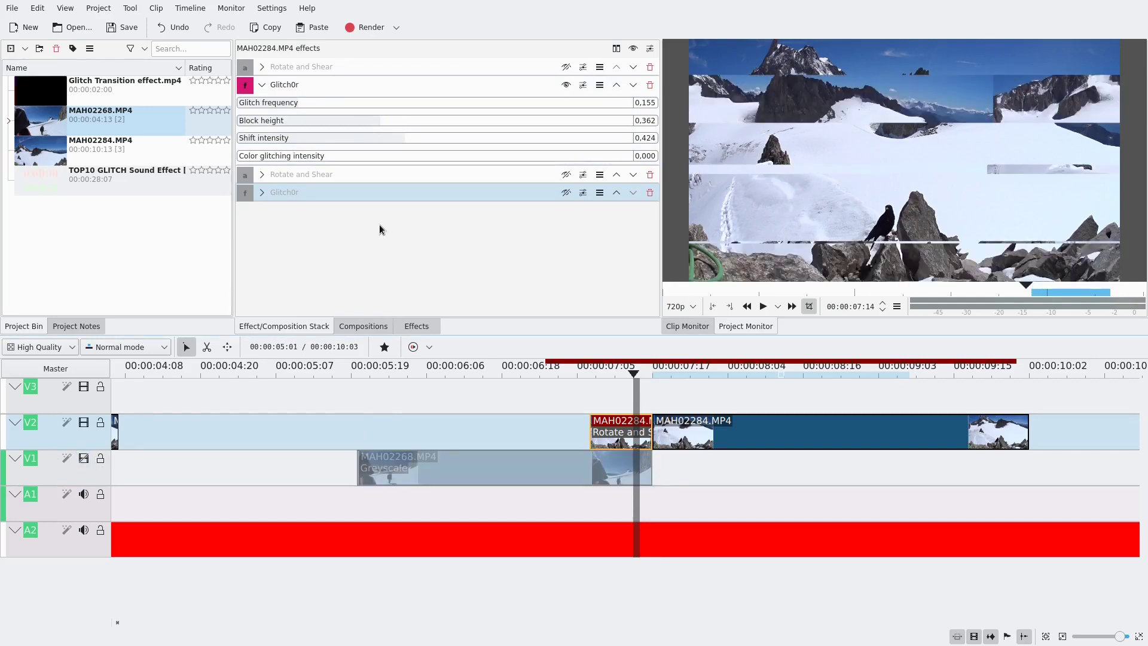
click(360, 109)
drag(359, 107, 429, 107)
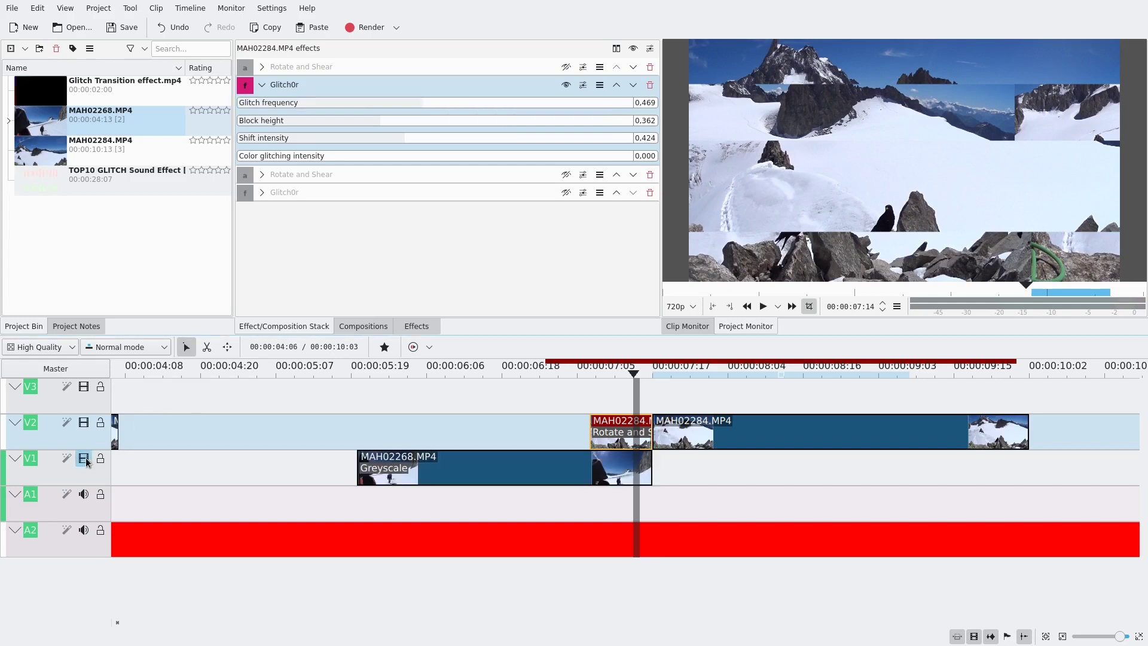
- Re-enable both Rotate and Shear effects and the last Glitch0r
click(566, 66)
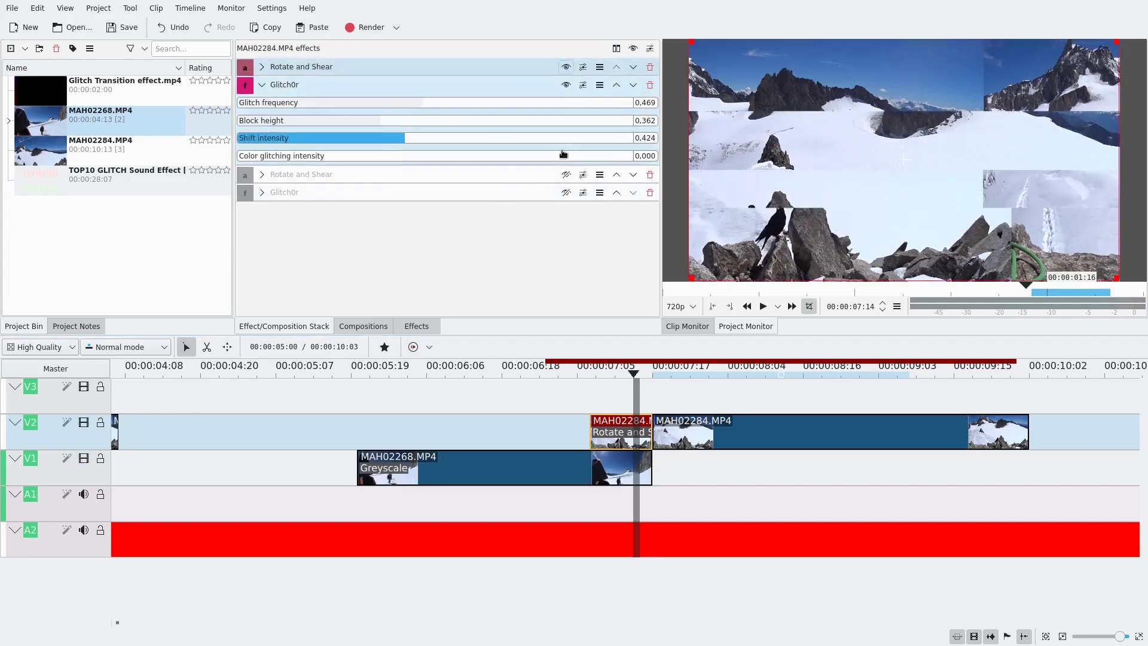
click(566, 174)
click(566, 192)
click(262, 85)
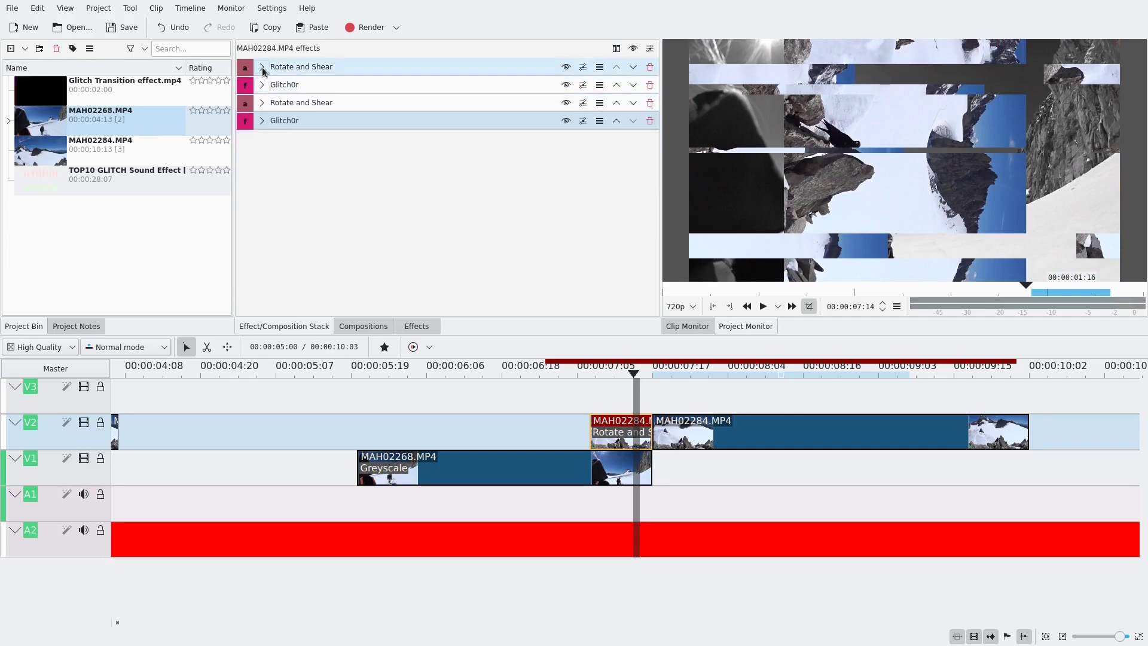
- Set the first Rotate and Shear size to 56.25%, centre it both ways, and hide V1
click(261, 66)
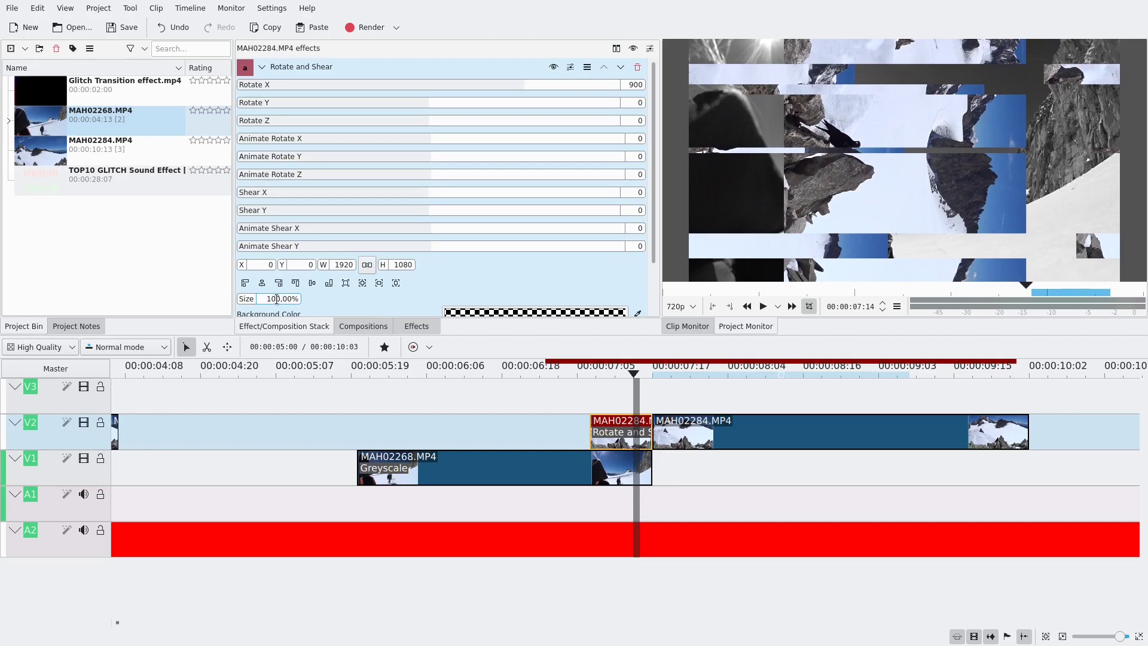
drag(266, 298, 274, 298)
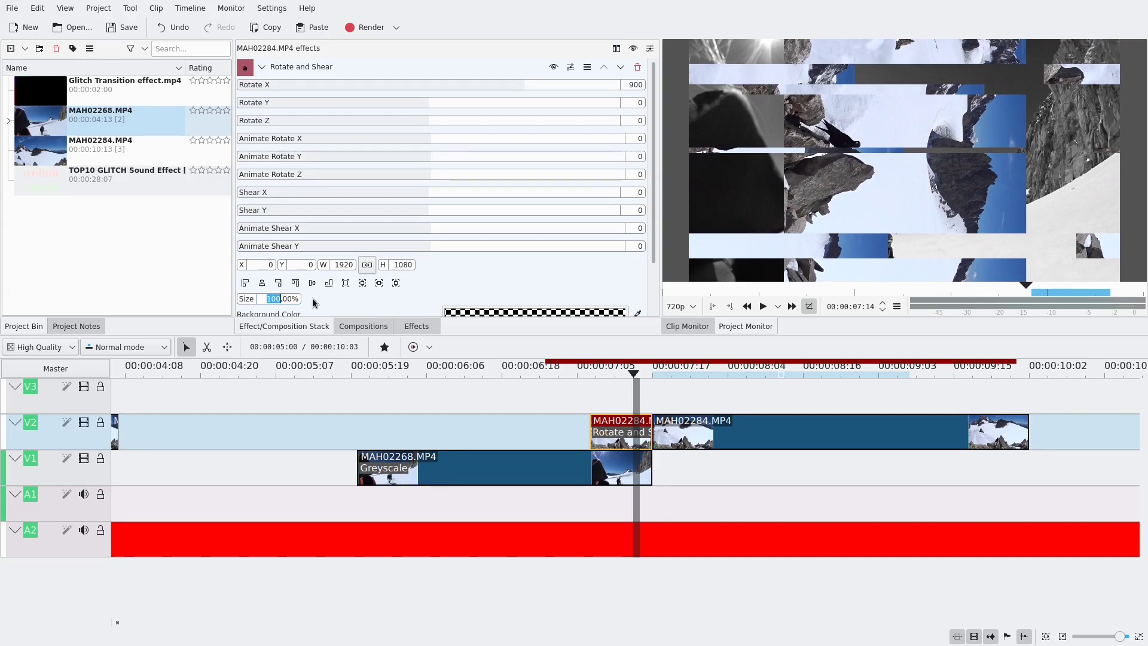
text(56,)
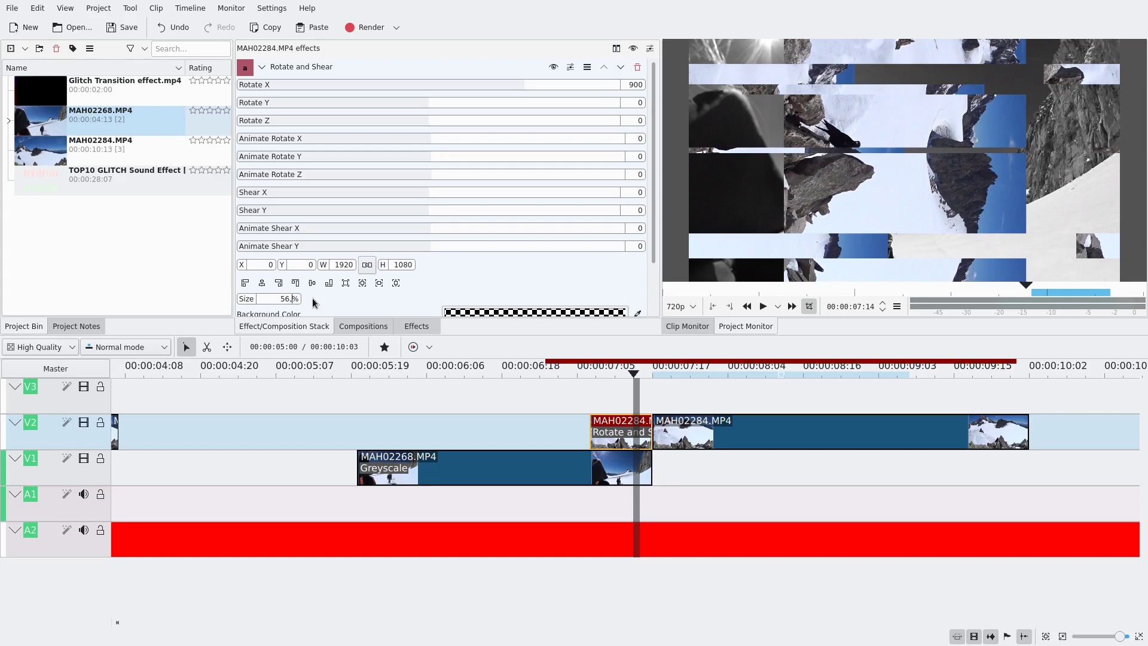
text(5)
click(262, 282)
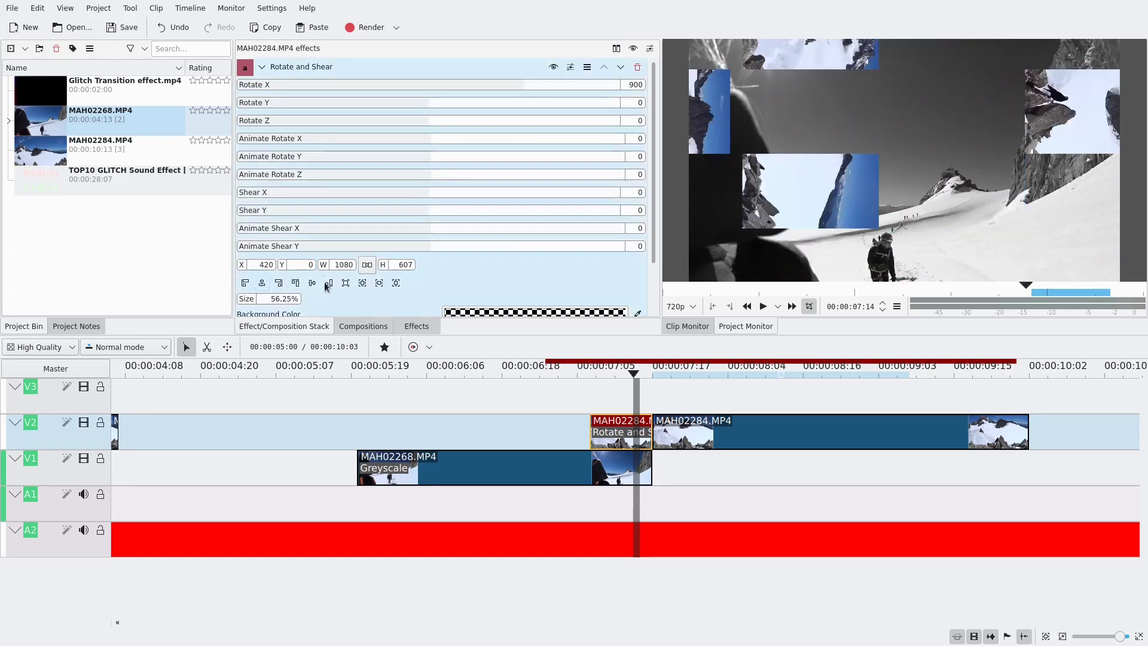
click(312, 283)
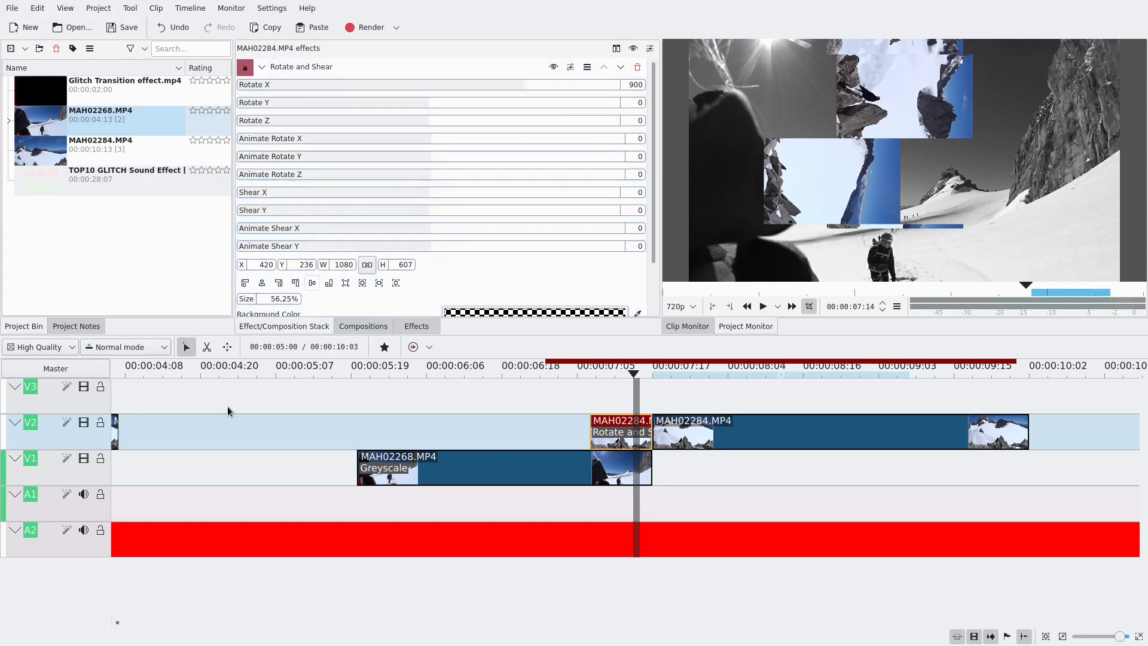
click(84, 459)
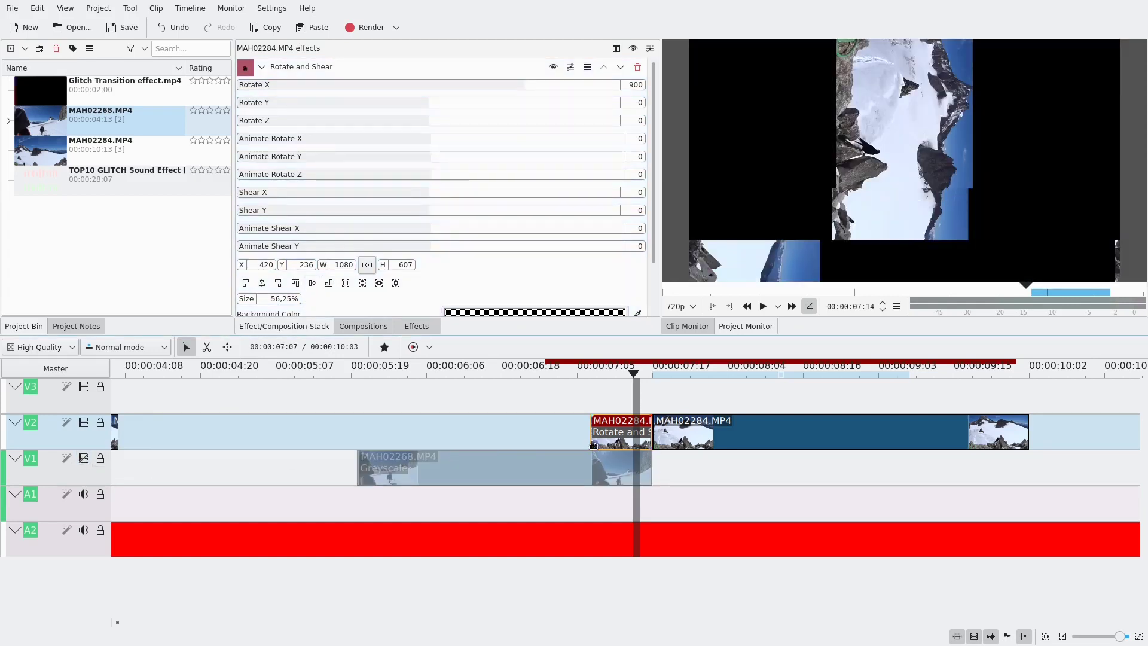
click(616, 418)
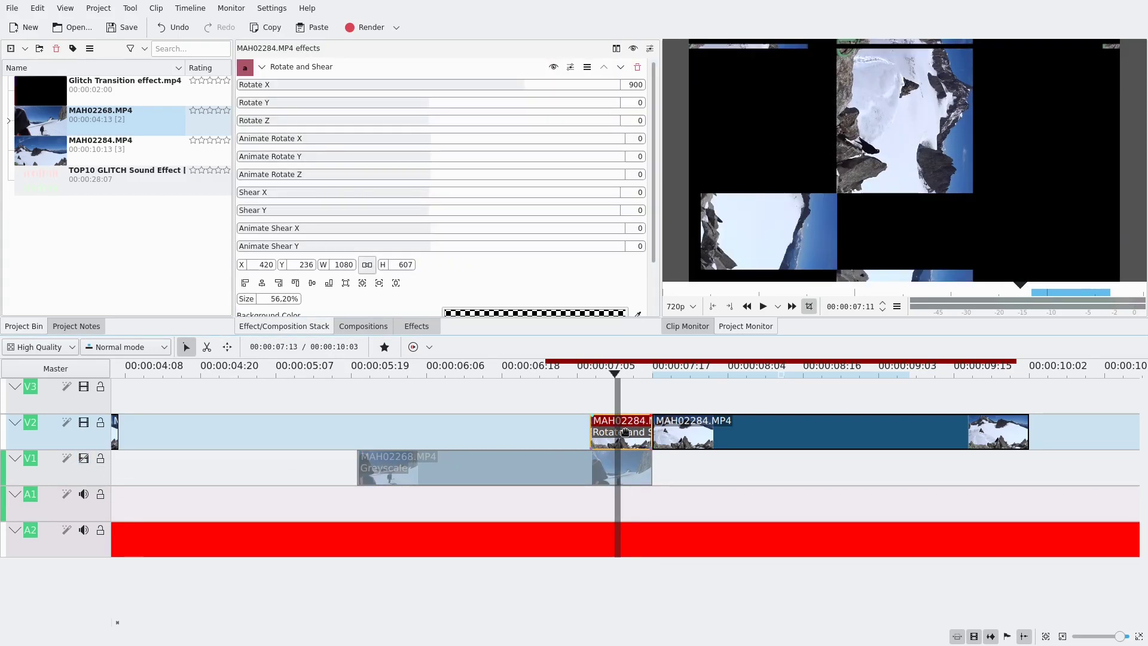
click(263, 67)
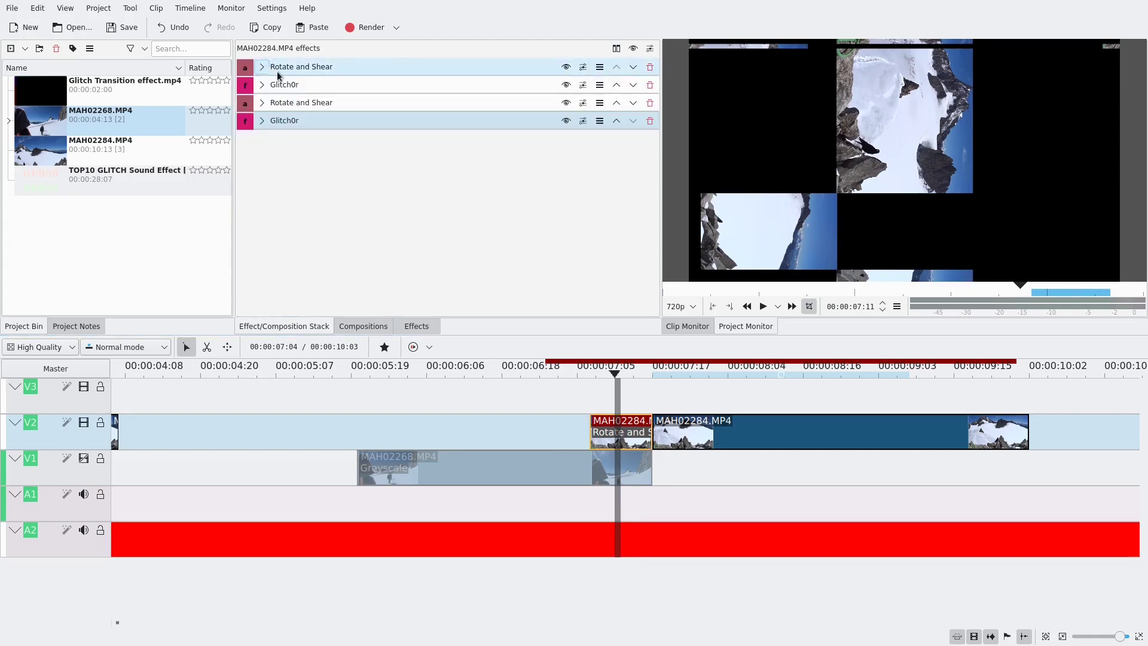
- Set the second Rotate and Shear's Rotate X to -900
click(262, 103)
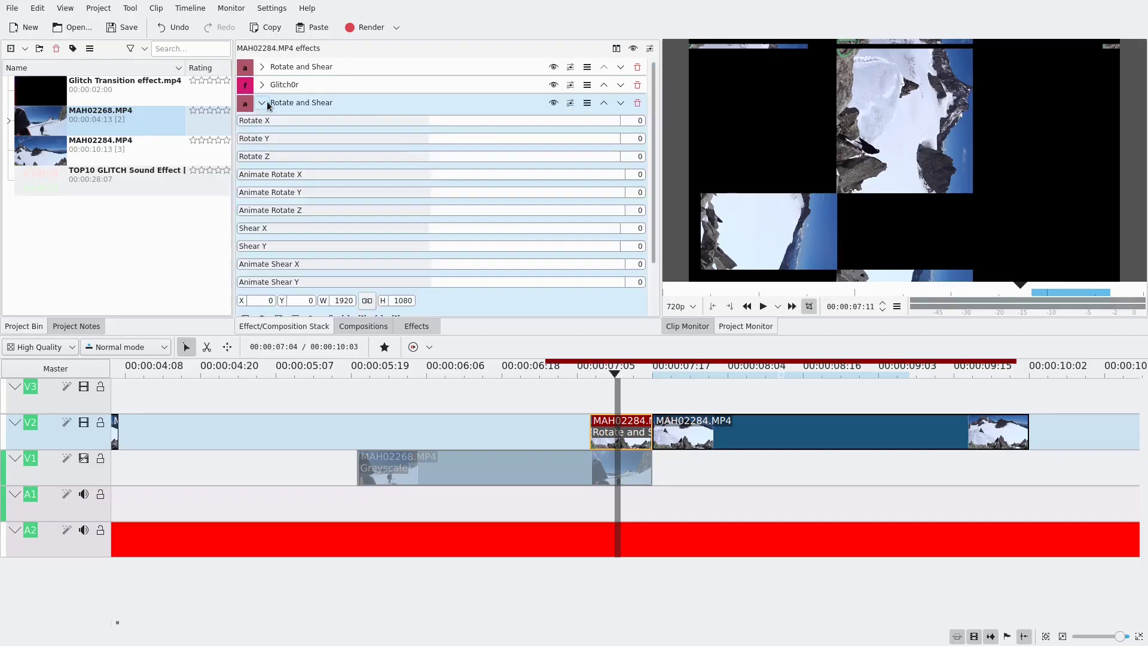
click(329, 123)
drag(632, 121, 653, 122)
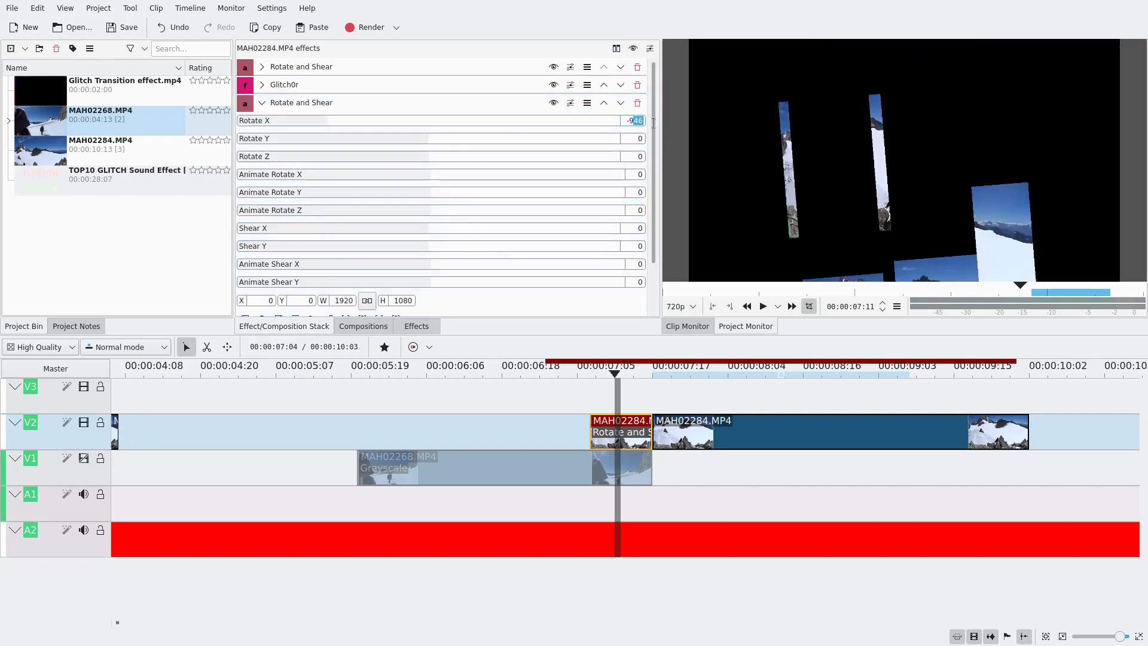
text(00)
key(Return)
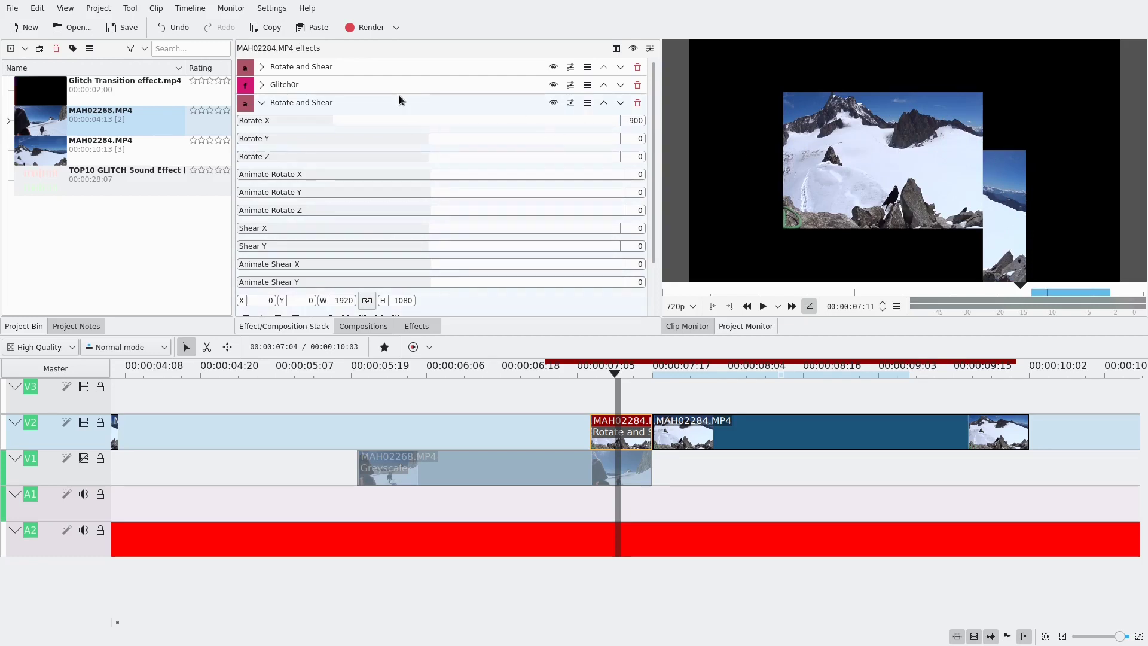
- Change the second Rotate and Shear's Size to 177.78%
click(260, 104)
click(260, 104)
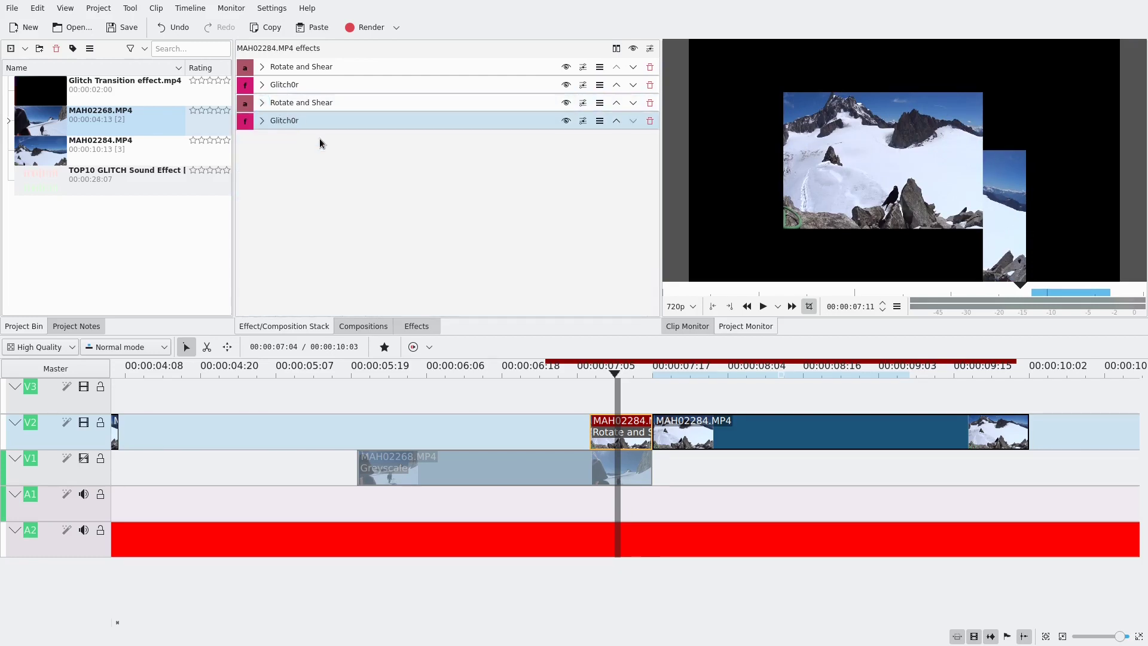
click(262, 103)
scroll(303, 167, down, 3)
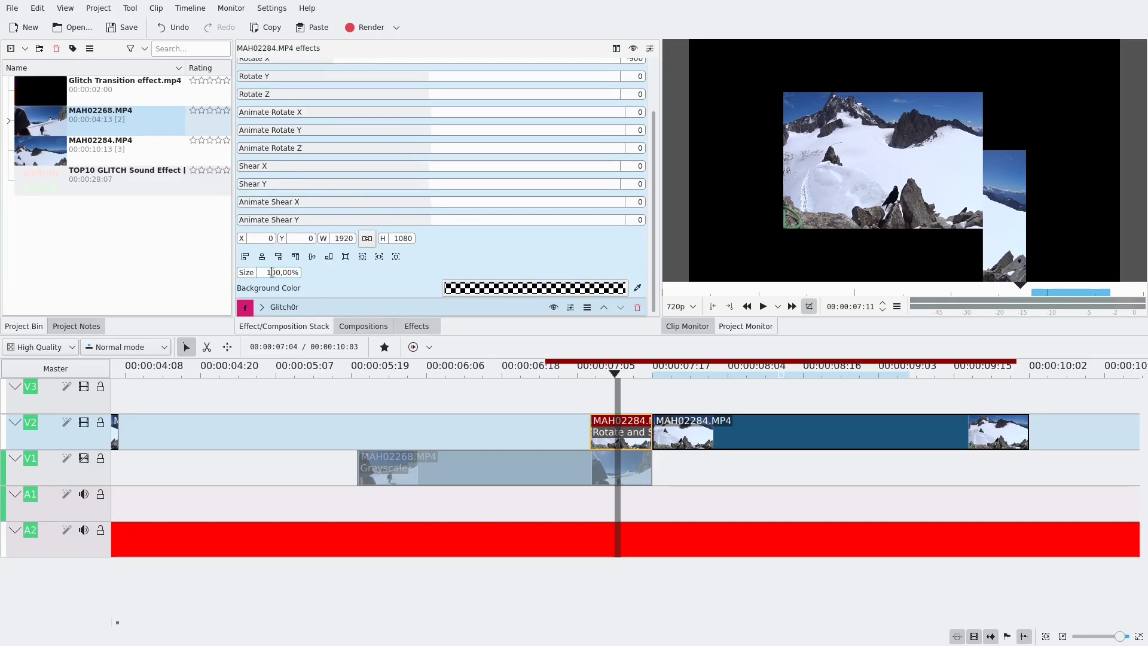
drag(272, 272, 303, 273)
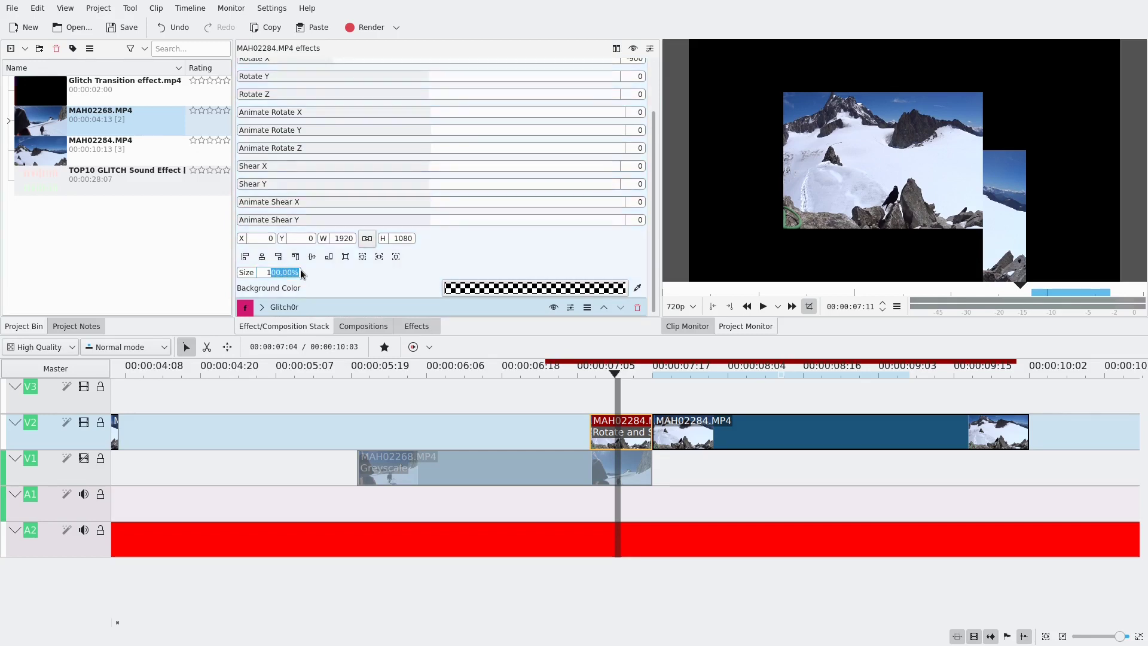
text(77)
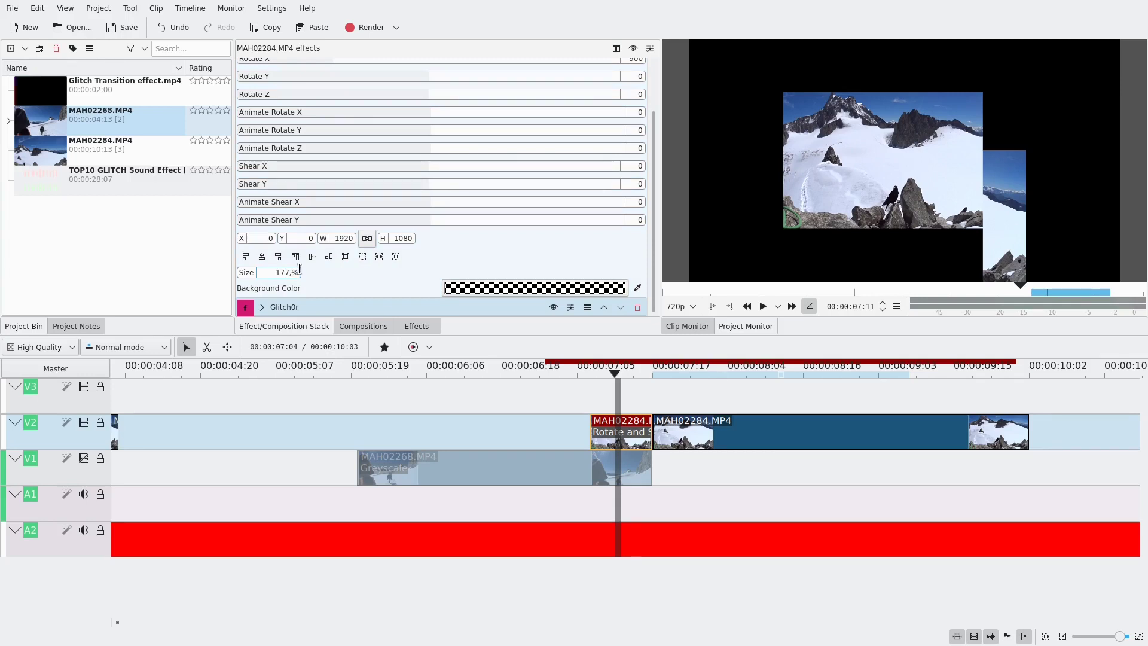
text(,78)
key(Return)
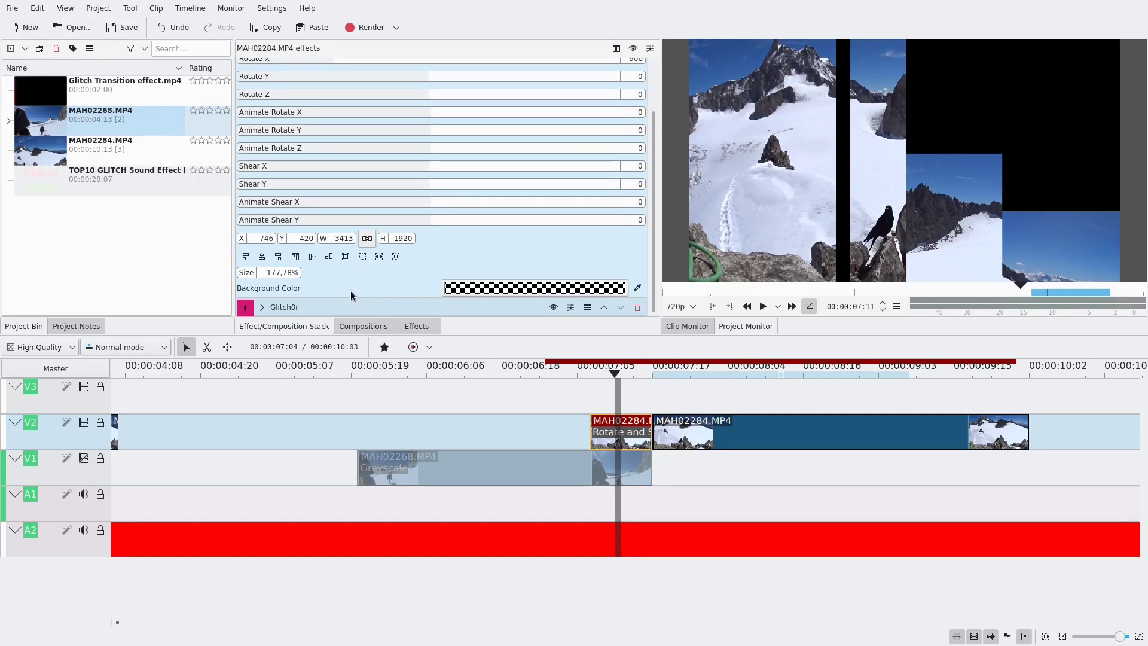
- Set the lower Glitch0r to frequency 0.223, block height 0.385, shift 0.359, colour glitching 0
key(ctrl+alt+v)
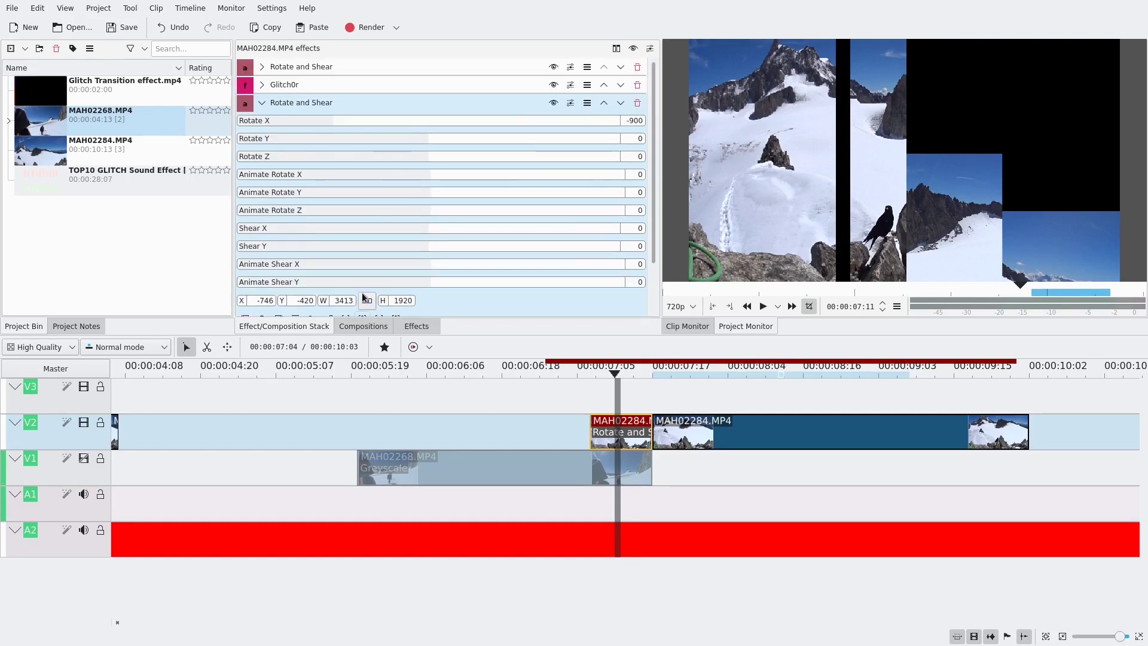
click(262, 104)
click(262, 120)
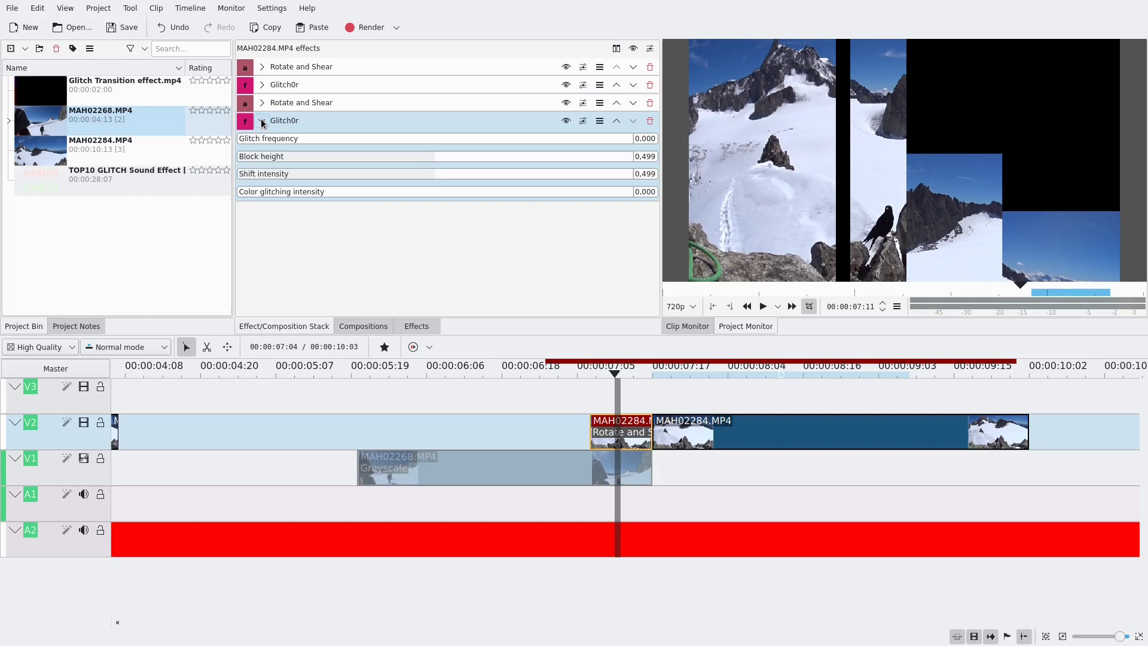
click(326, 139)
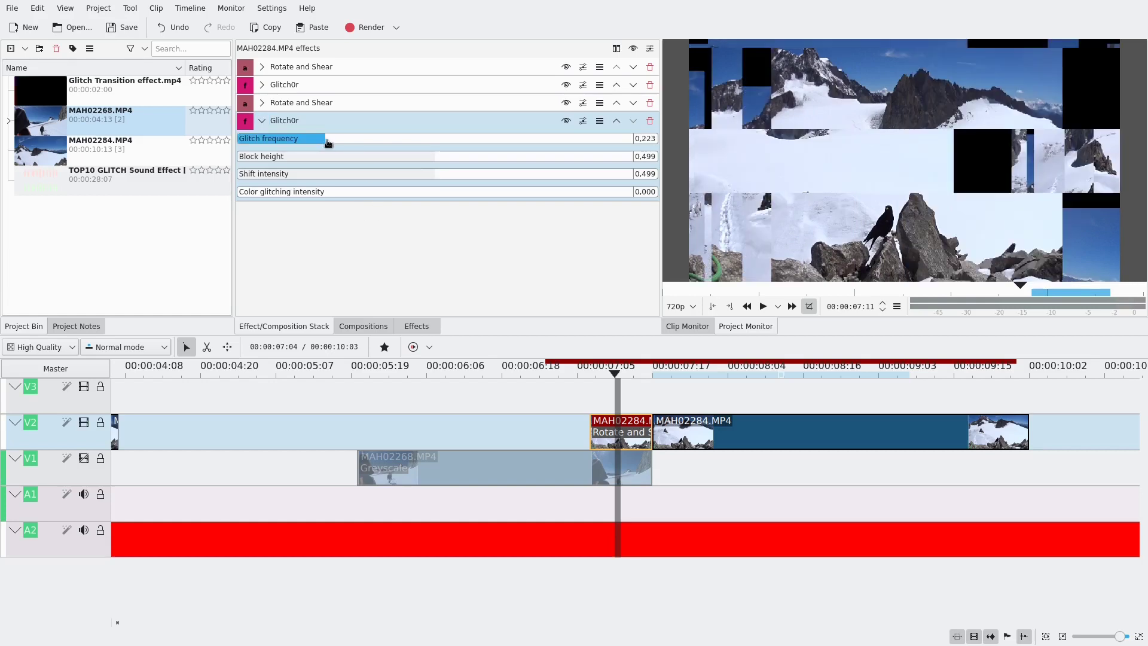
click(391, 158)
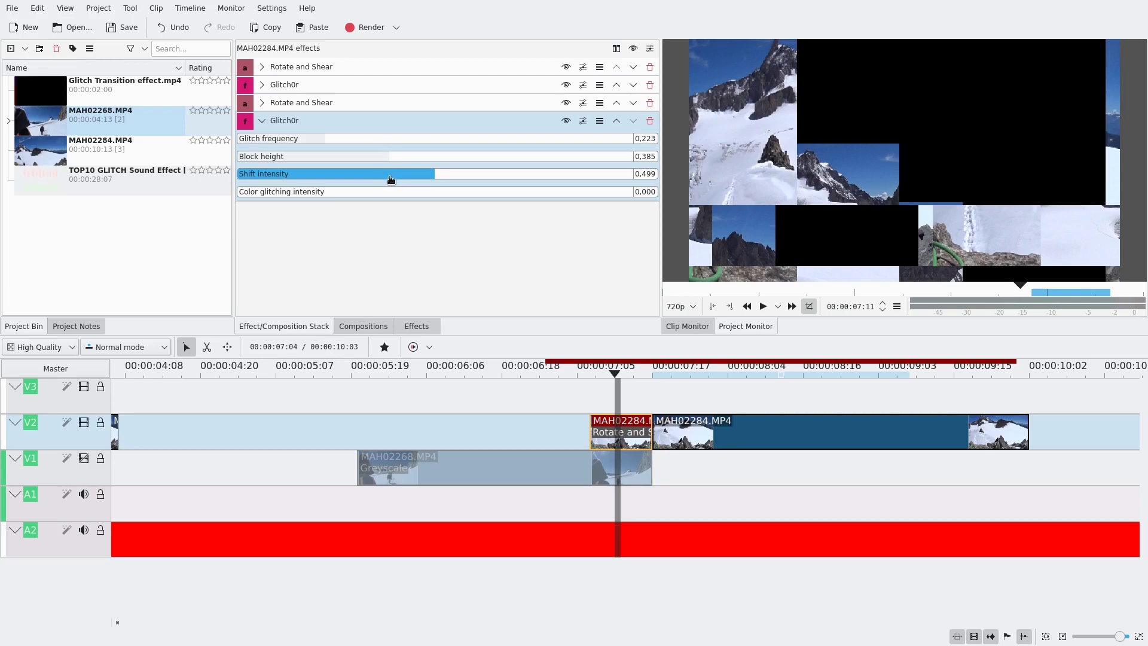
click(326, 192)
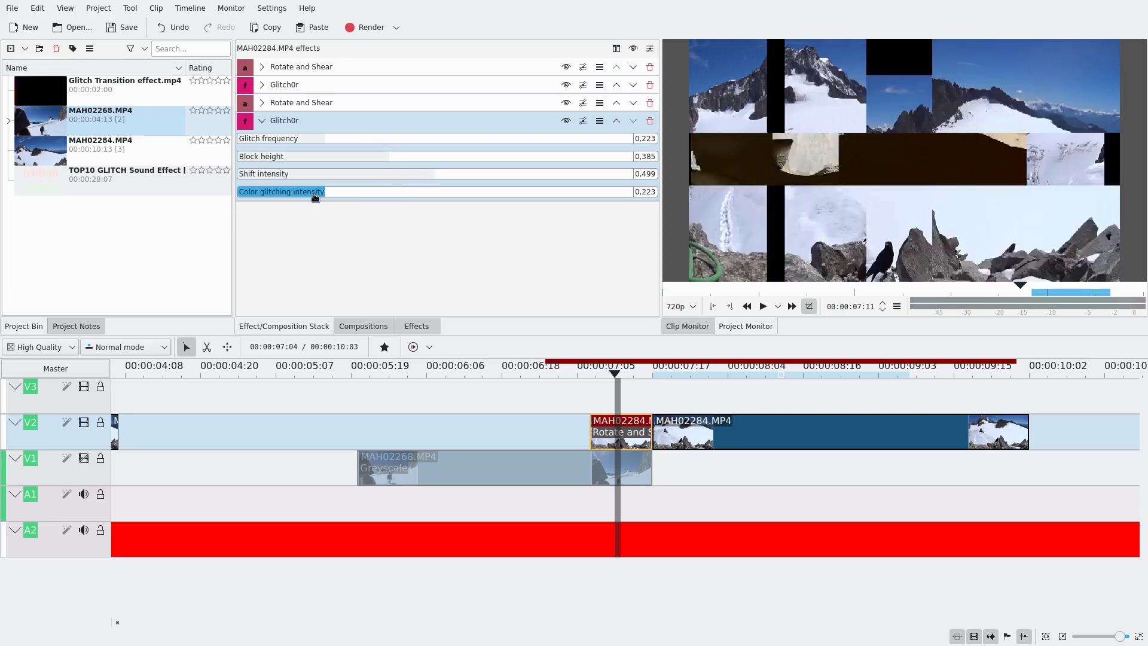
drag(315, 197, 226, 193)
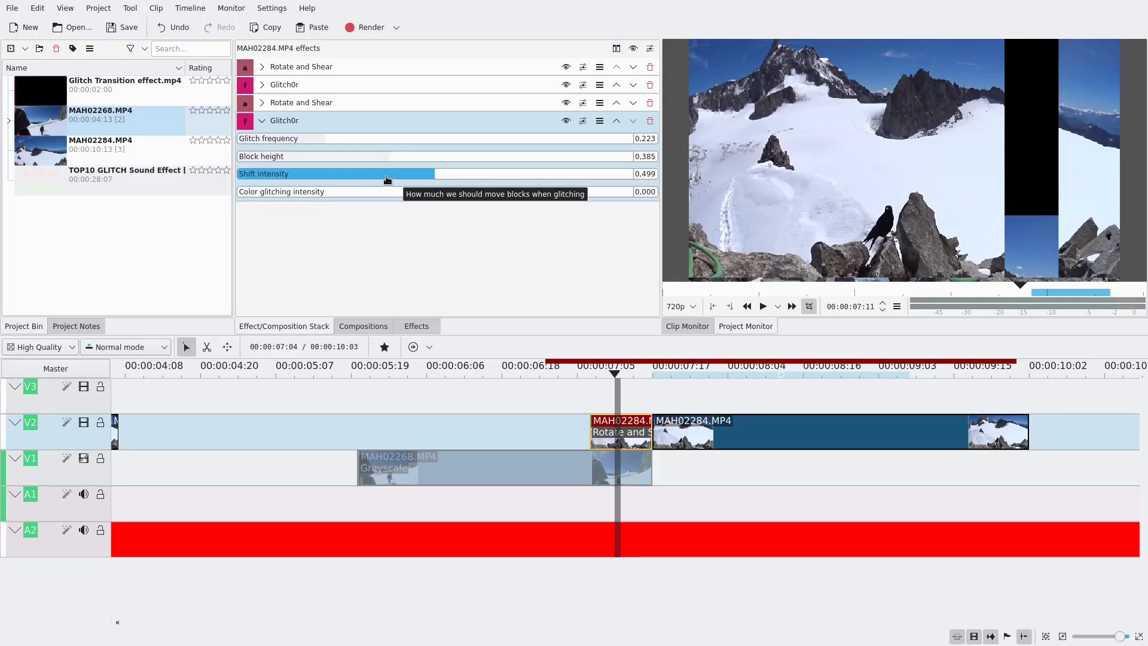
click(380, 175)
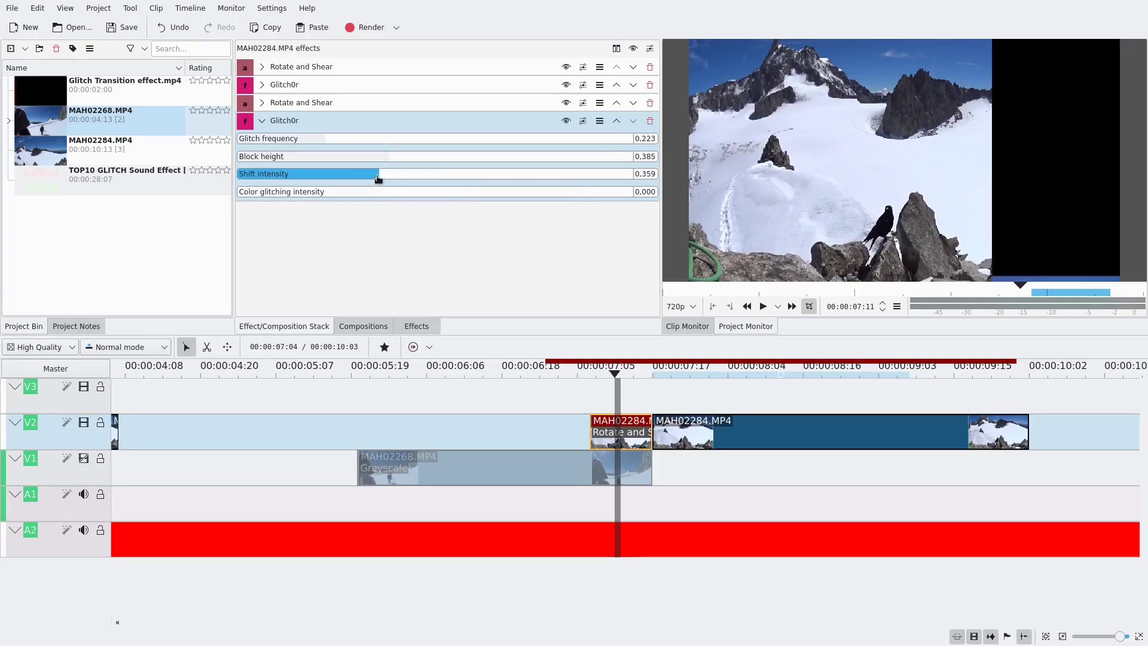
click(263, 121)
- Shorten the upper Glitch0r's block height
click(262, 85)
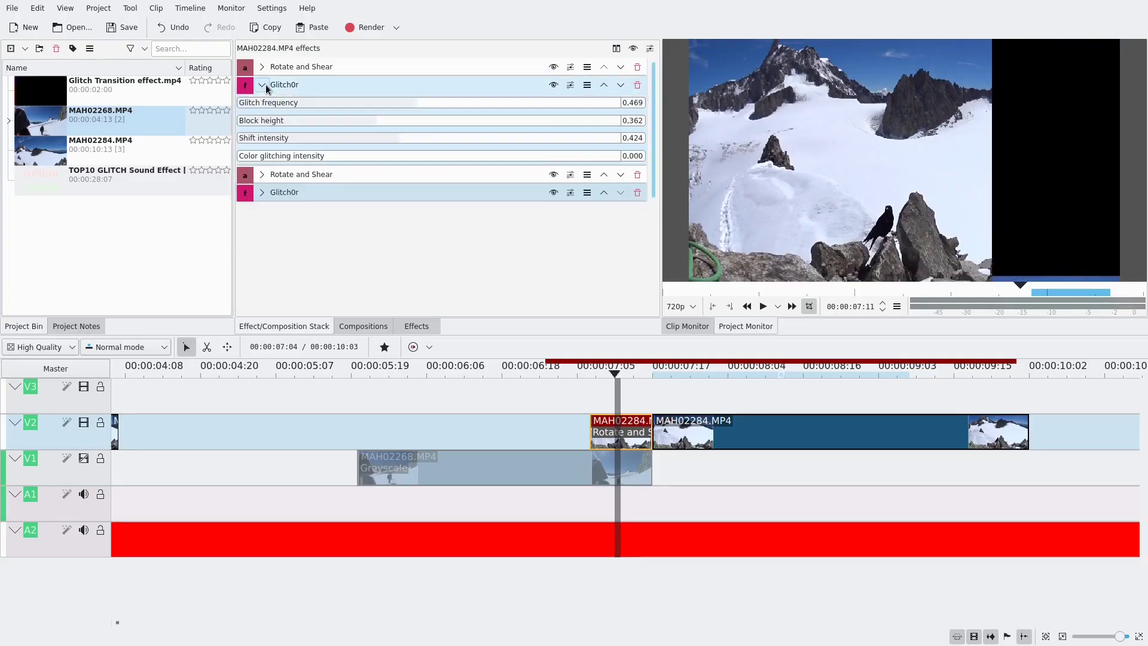
click(323, 124)
click(594, 406)
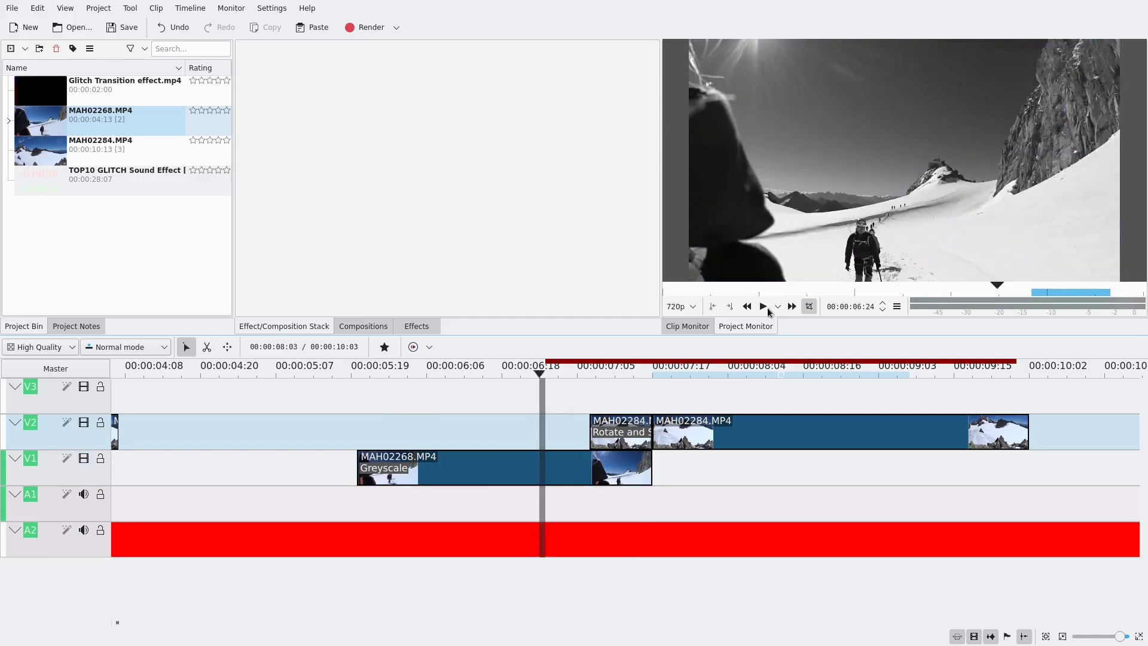
- Place the TOP10 GLITCH sound effect on A1 across the cut near 08:03
click(765, 307)
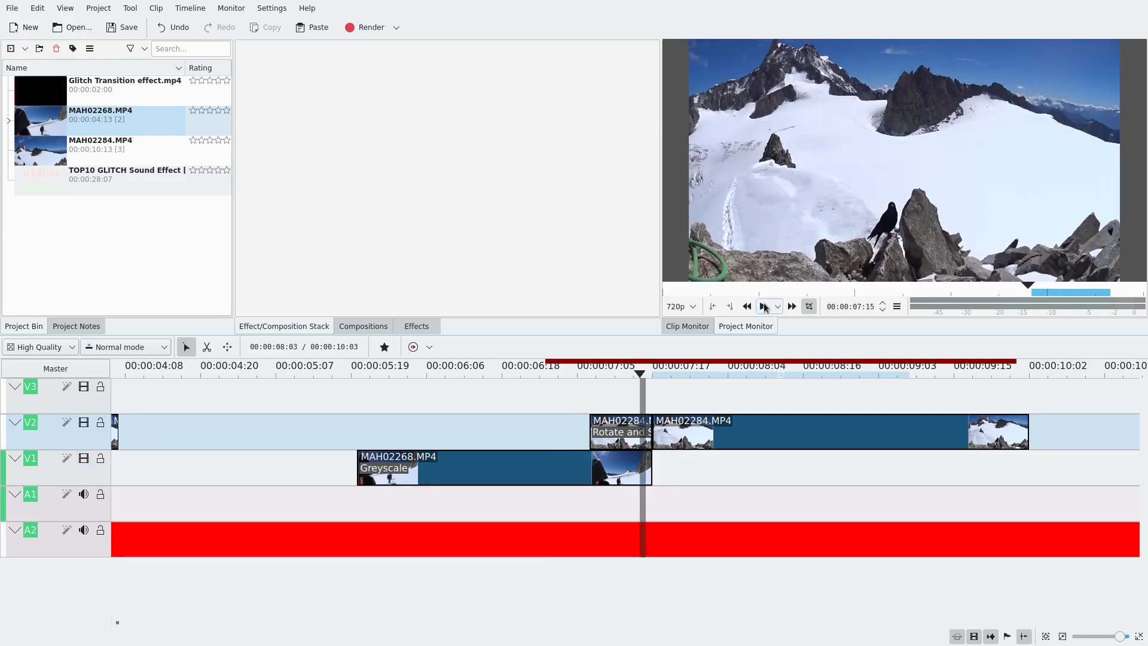
click(763, 302)
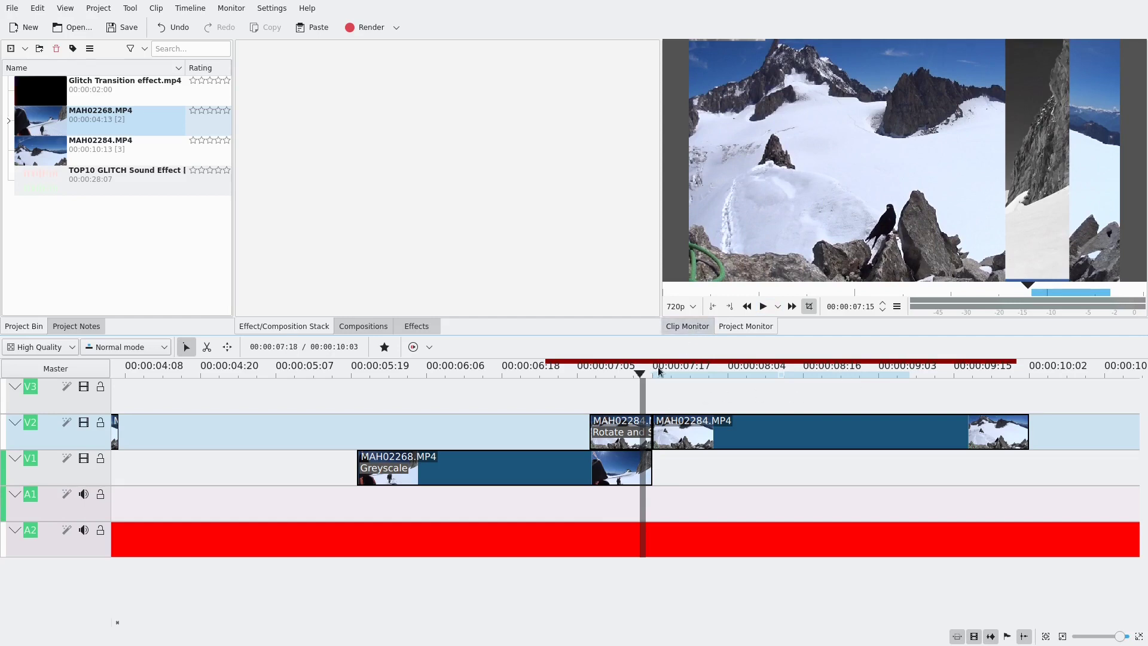
click(724, 396)
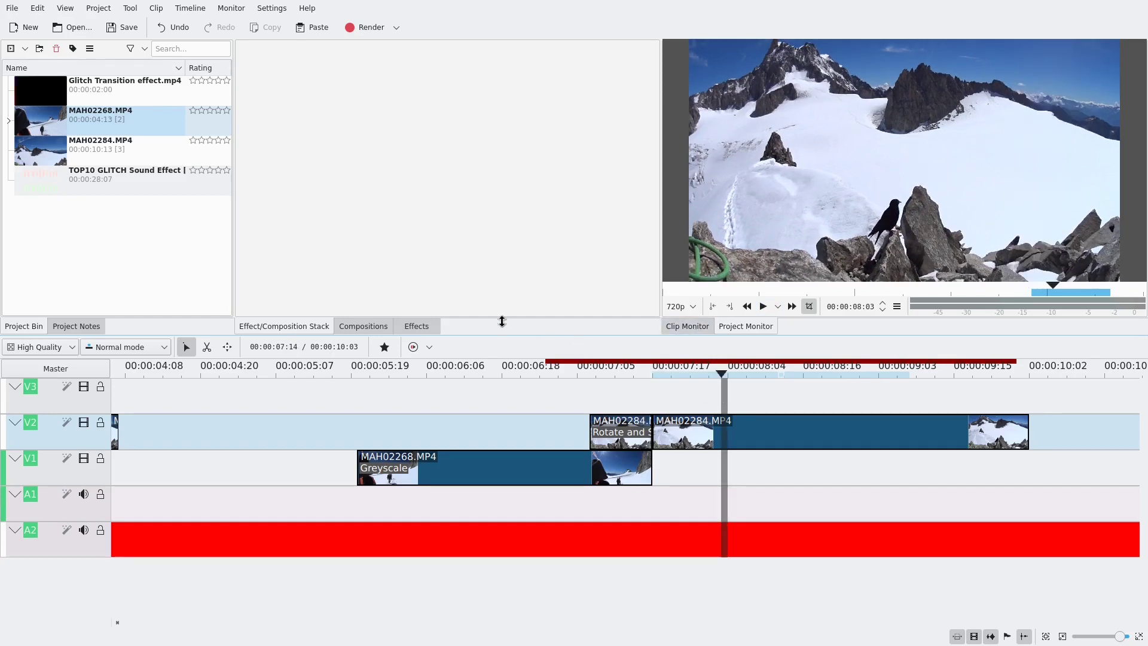
click(50, 177)
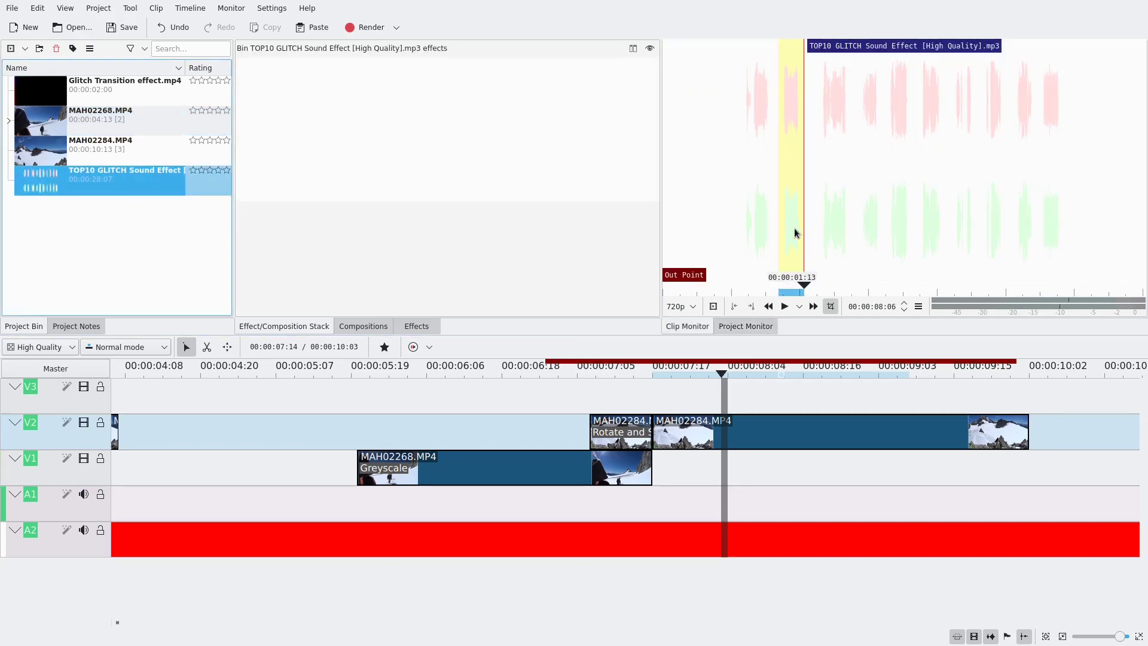
drag(825, 201, 525, 494)
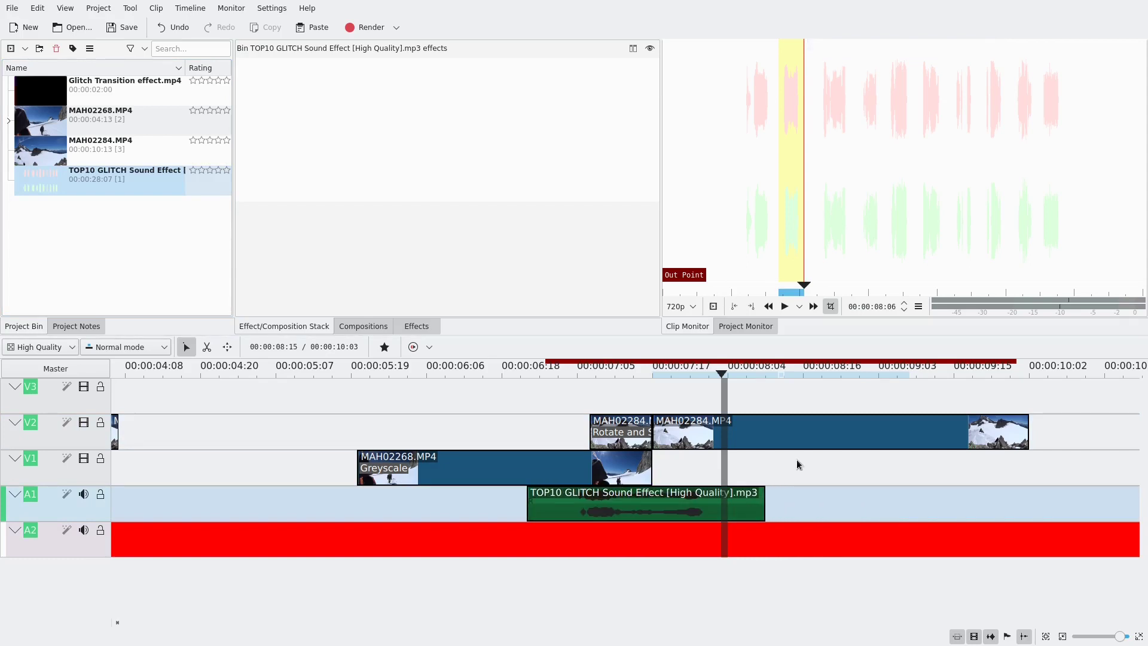
- Render a timeline preview and play the transition with its new sound
click(412, 347)
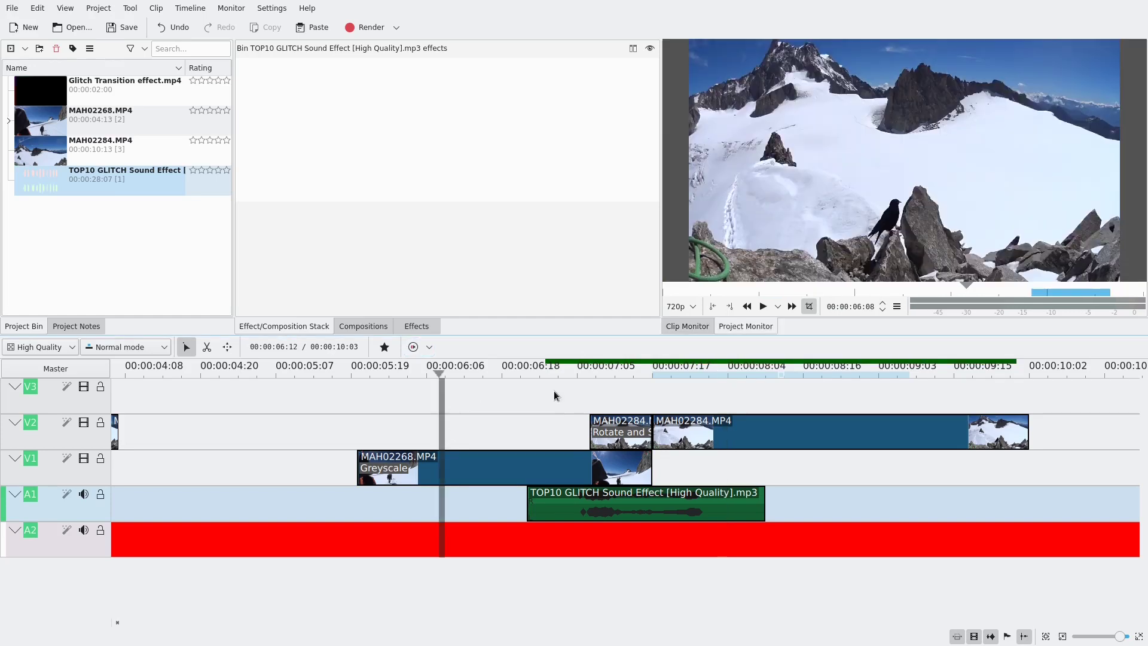
click(764, 306)
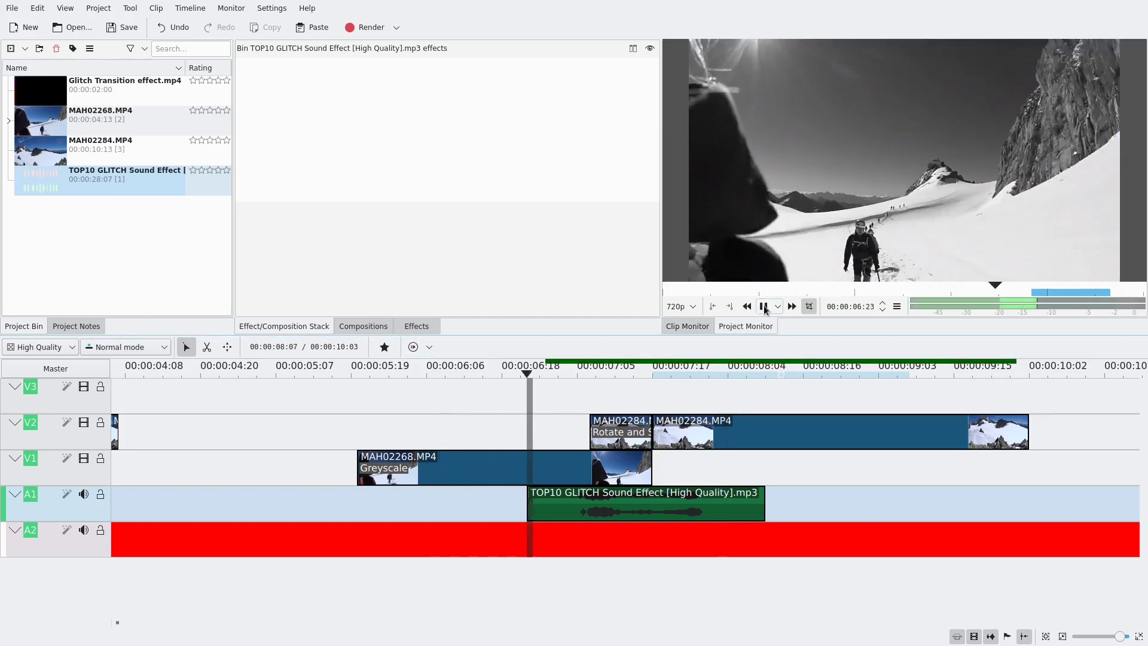
click(763, 306)
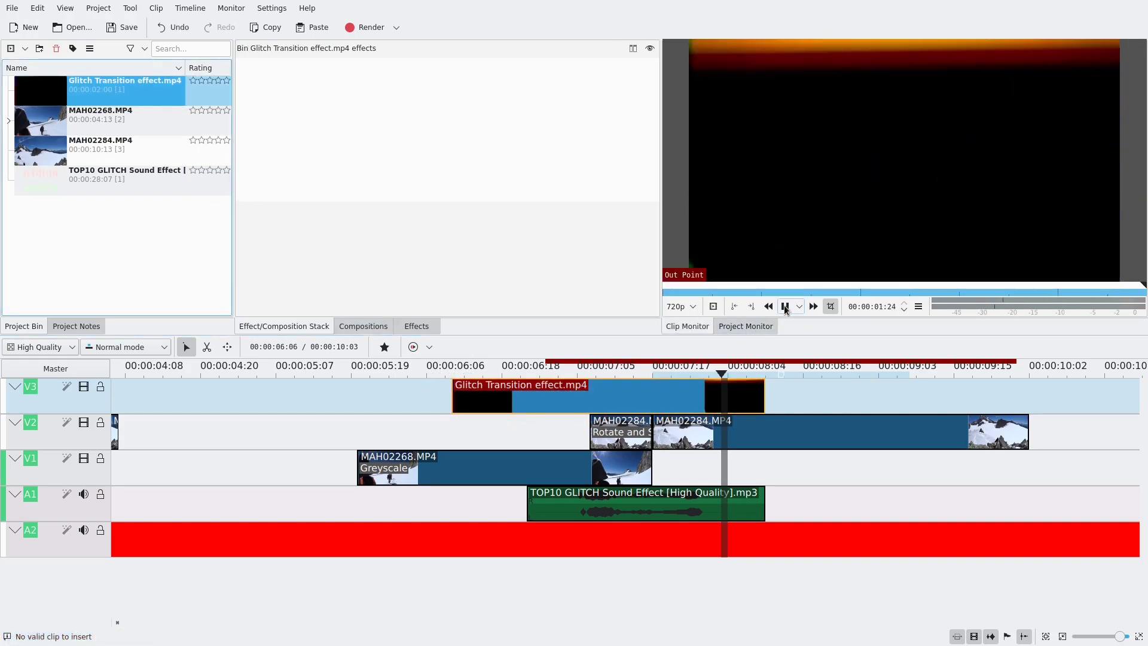
- Preview the Glitch Transition effect.mp4 clip from the project bin
click(785, 307)
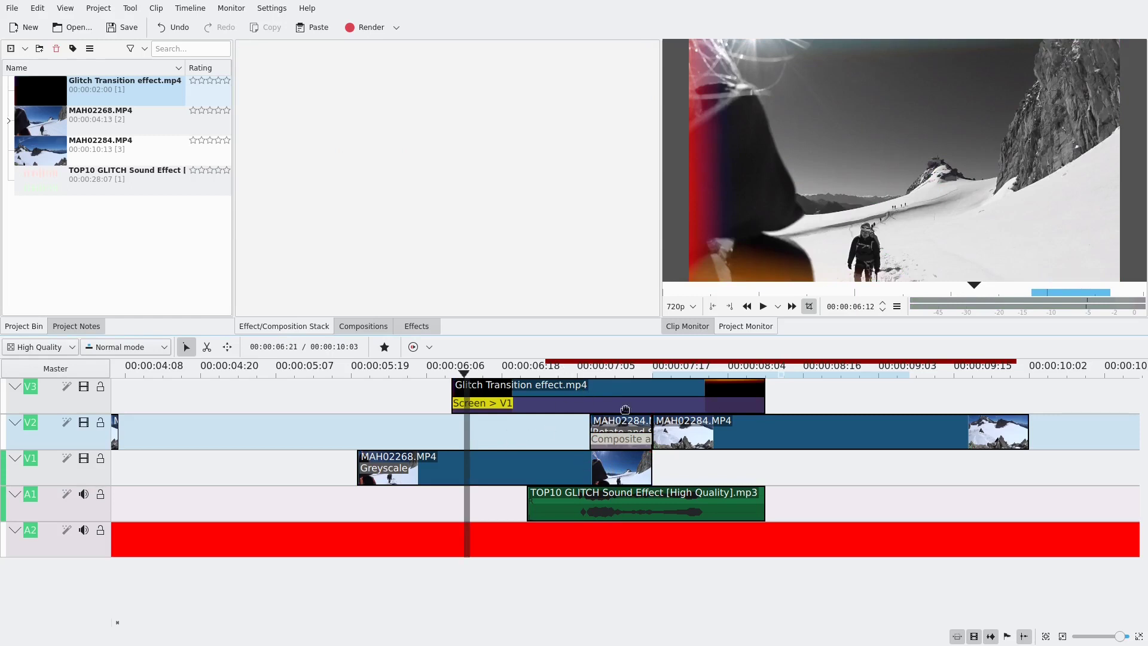
click(763, 307)
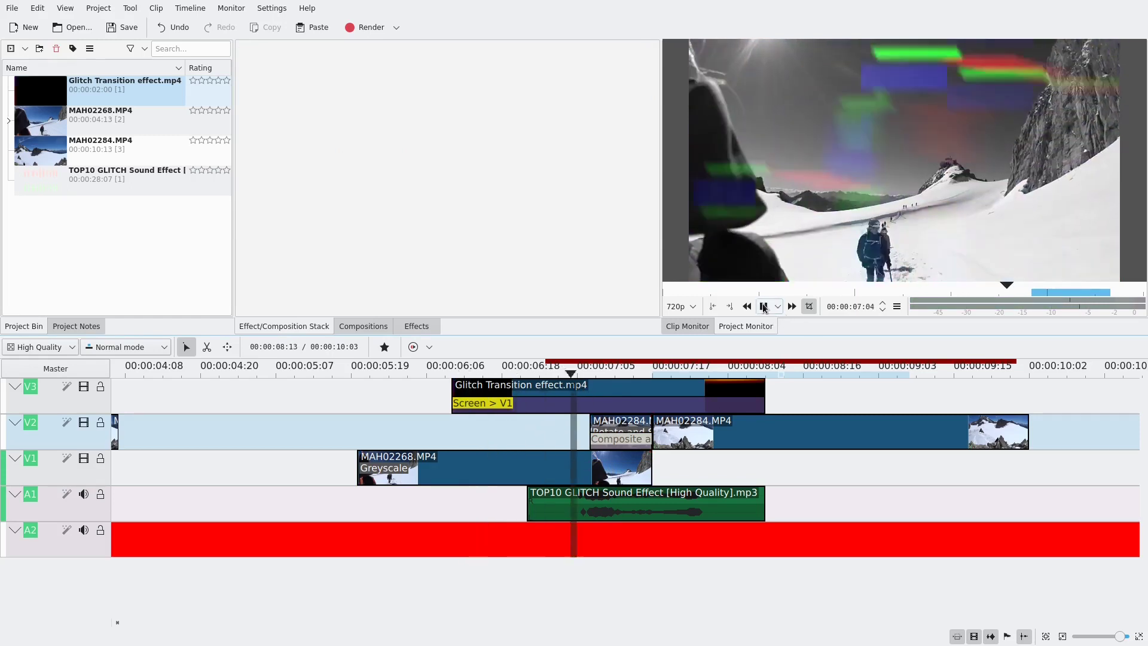
click(763, 307)
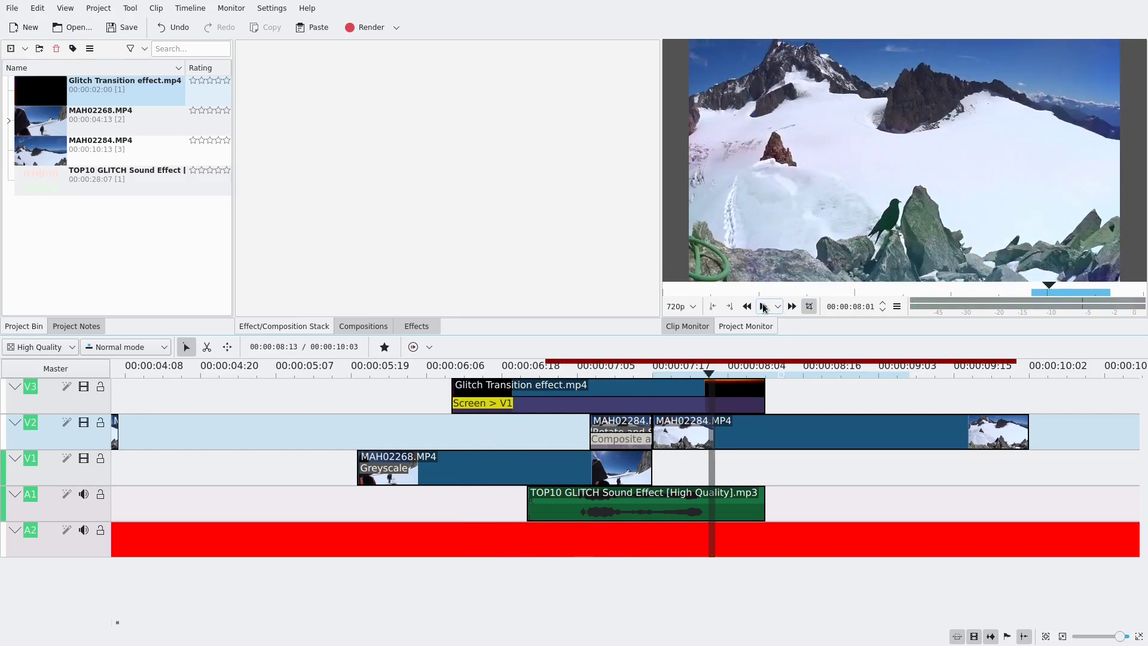